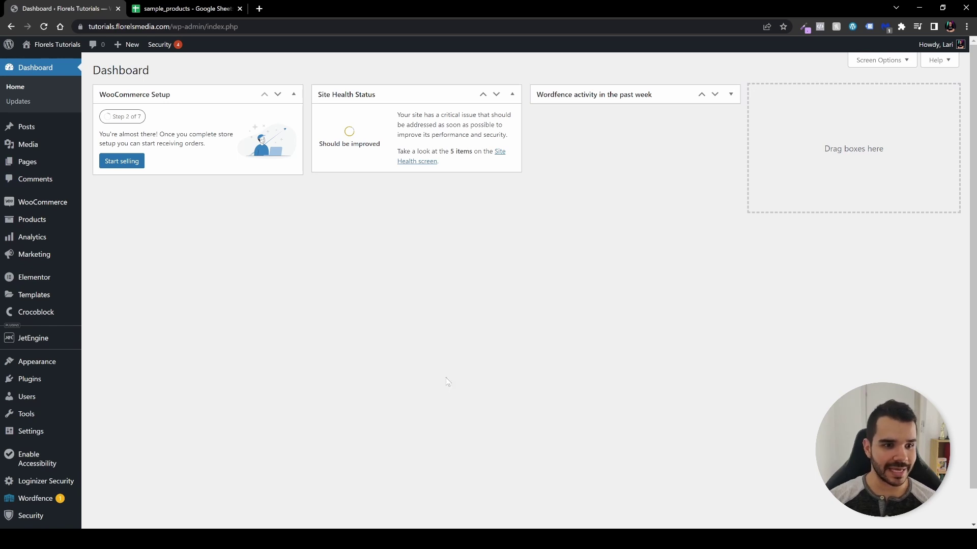
Search new plugins for "import products" and install Import All Pages, Post types, Products, Orders, and Users as XML & CSV
click(47, 381)
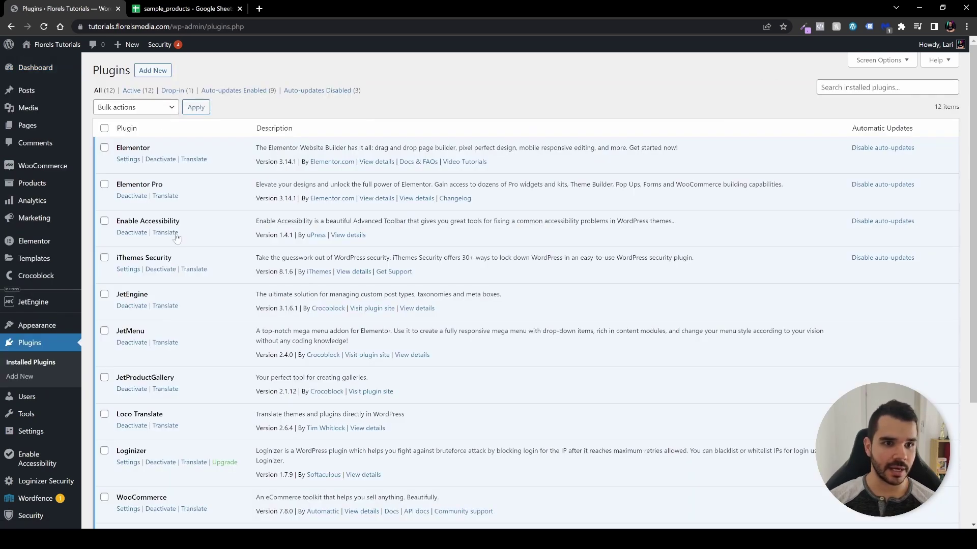
click(153, 70)
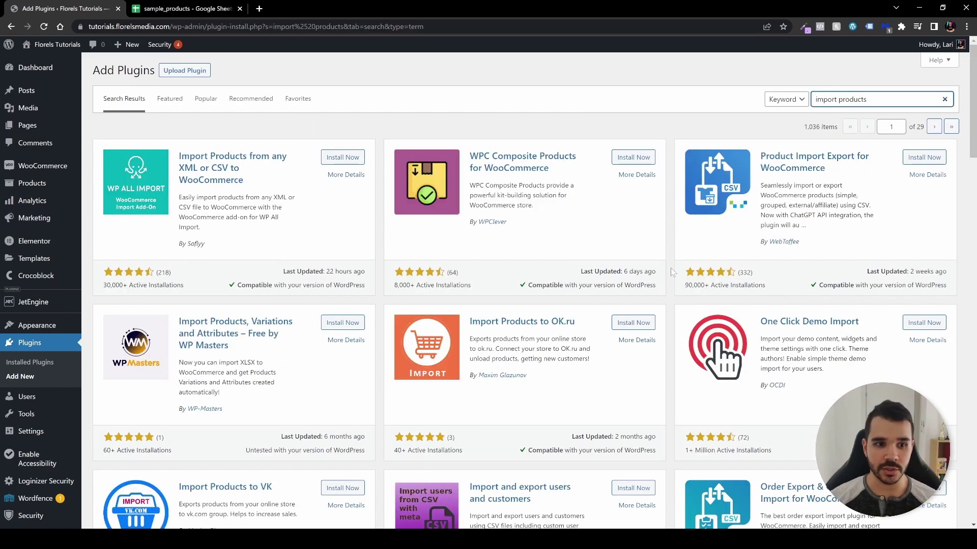
scroll(670, 285, down, 5)
scroll(669, 295, down, 15)
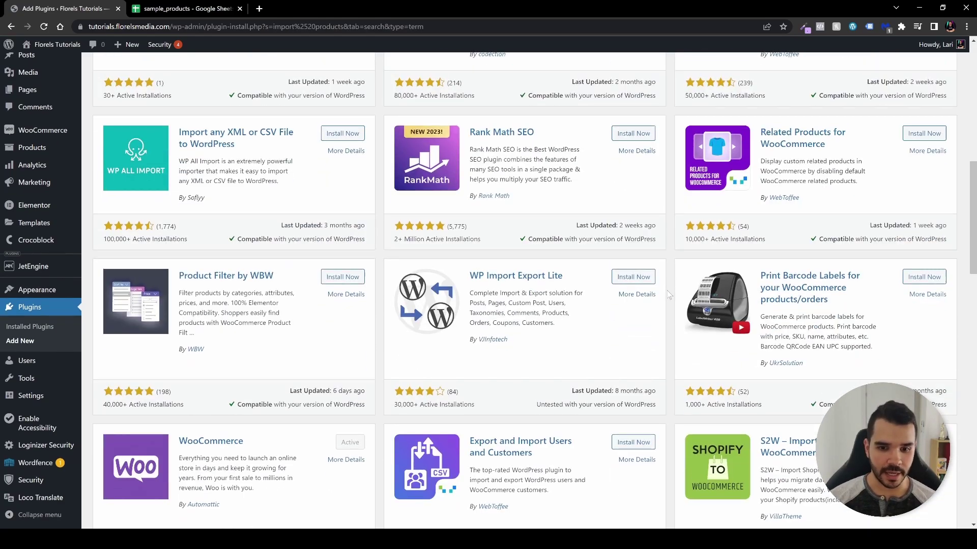
scroll(669, 295, down, 10)
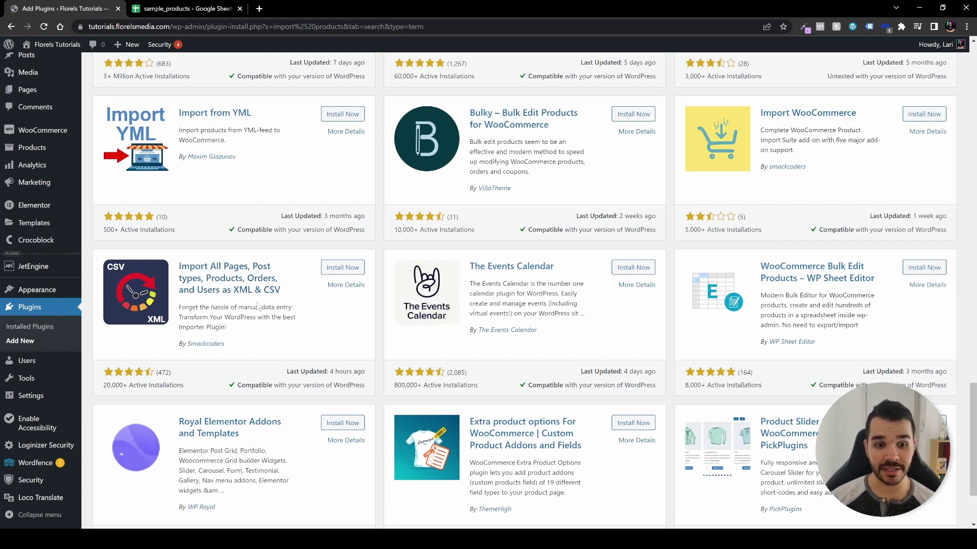
click(337, 271)
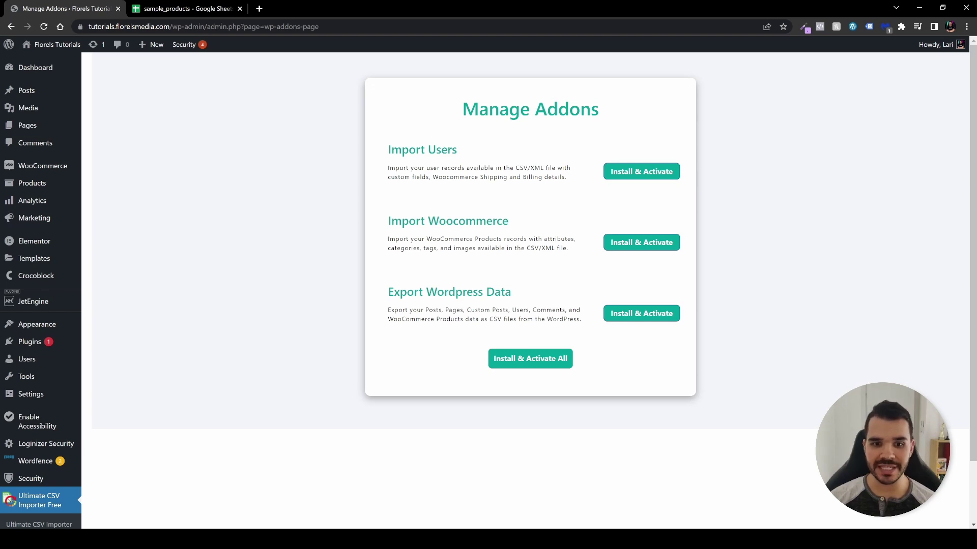
Install and activate the Import Woocommerce add-on of the CSV importer plugin
drag(387, 221, 511, 226)
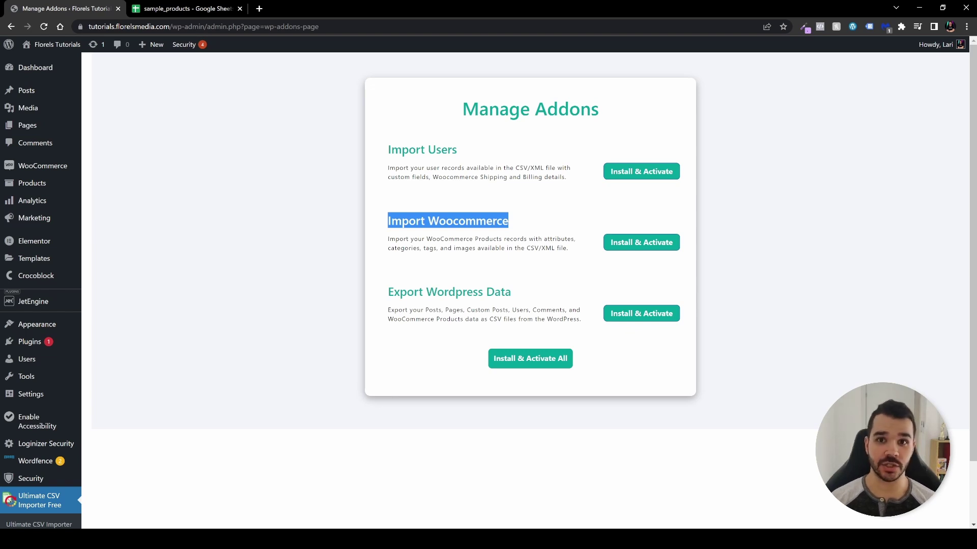
click(611, 243)
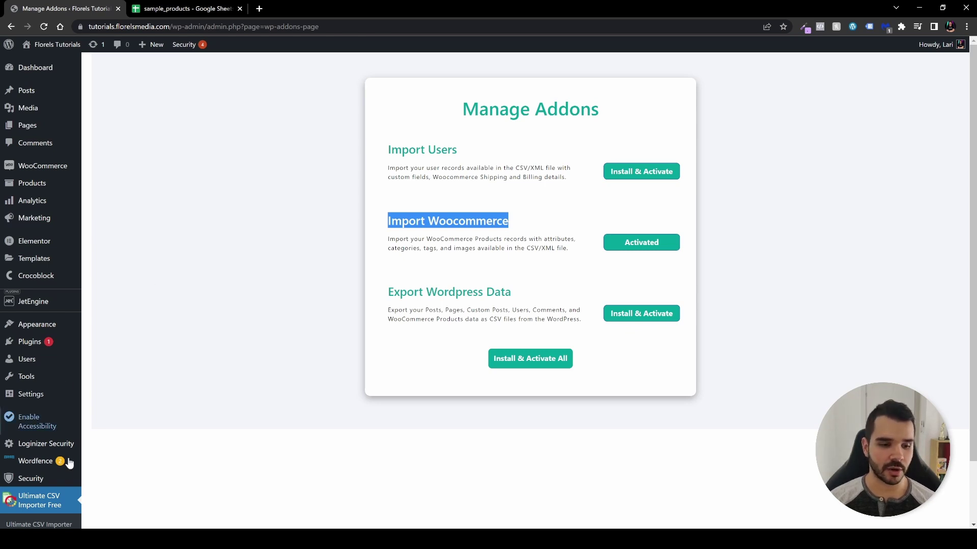
Open Ultimate CSV Importer and compare the upload options of its simple and advanced import modes
click(45, 504)
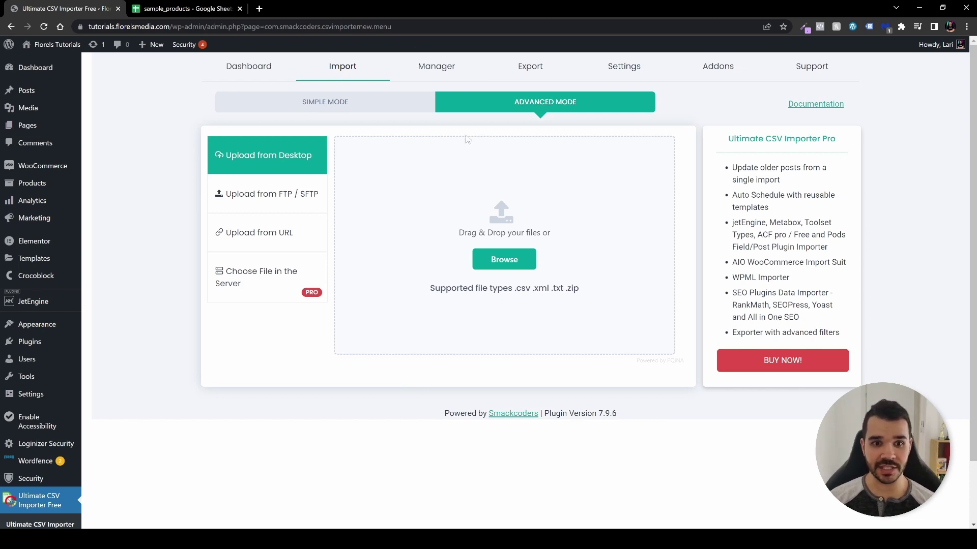
click(353, 106)
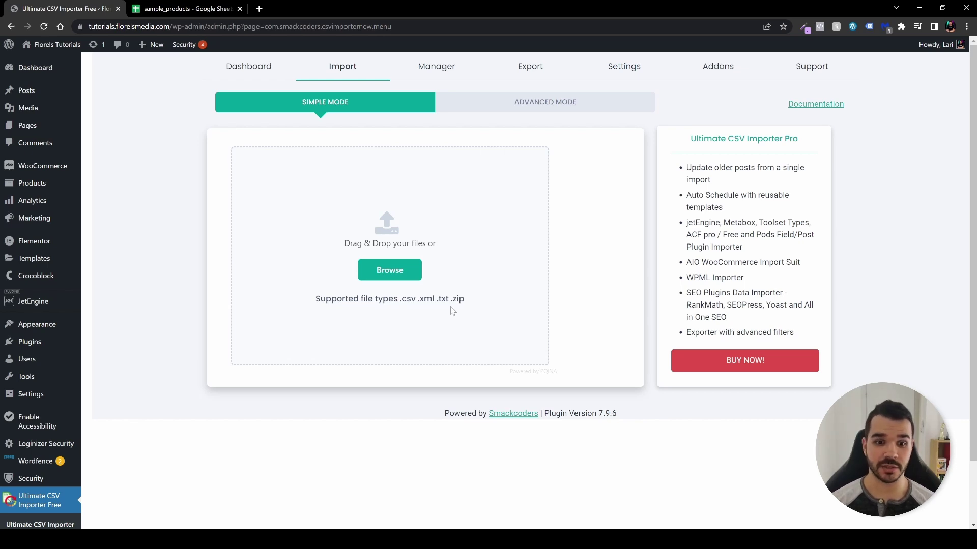
click(520, 110)
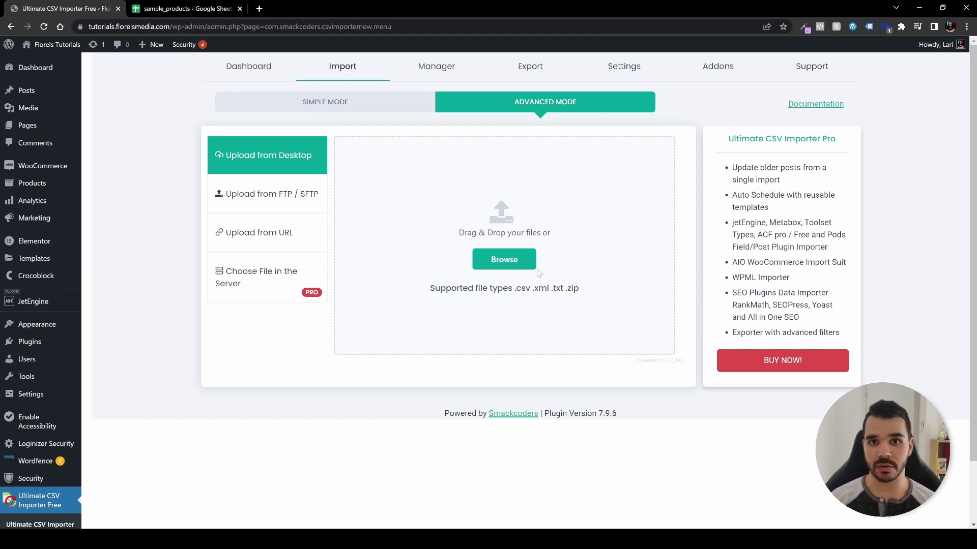
Examine the columns of the sample_products spreadsheet through to Video Link, and return to the WordPress admin
click(176, 7)
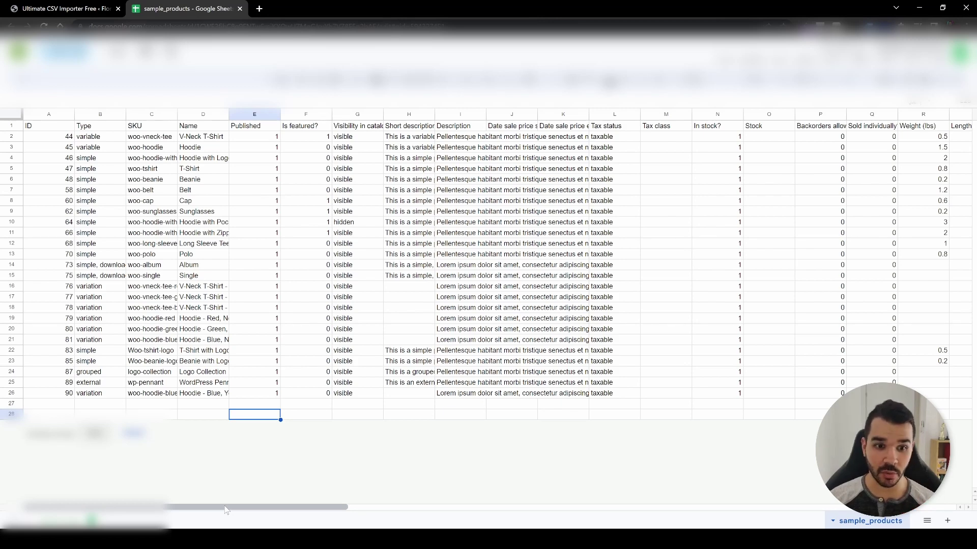
drag(224, 509, 854, 518)
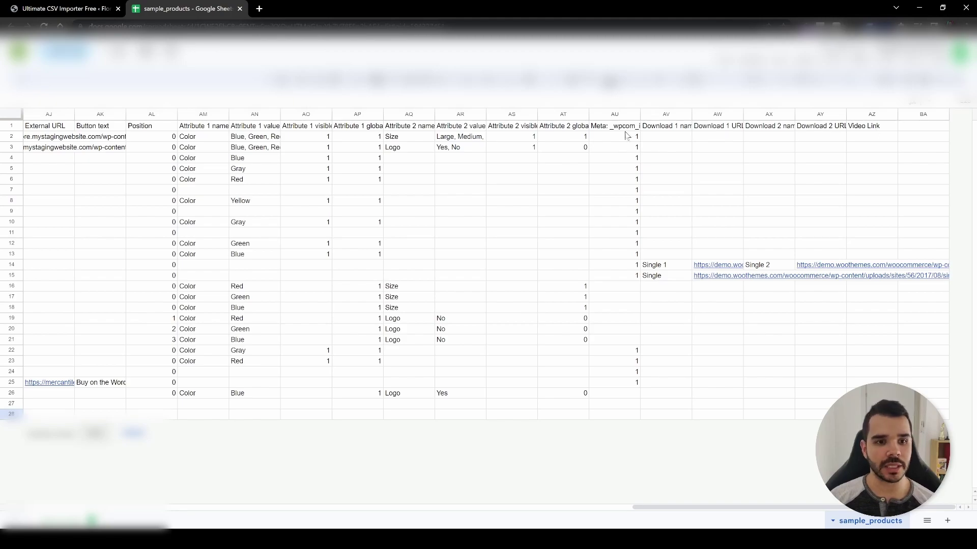
key(ctrl+shift+Tab)
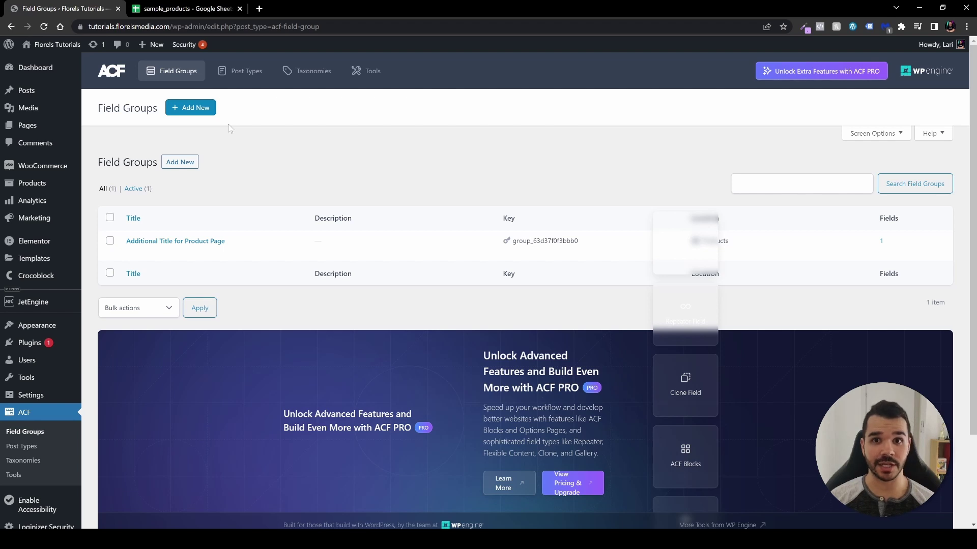
Add a new ACF field group and set its first field's type to oEmbed from the content field types
click(197, 116)
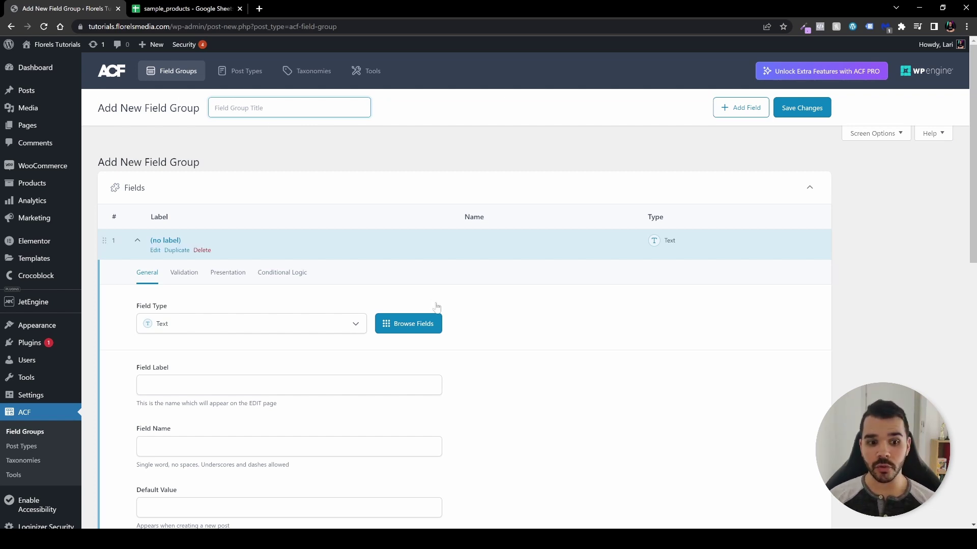
click(419, 329)
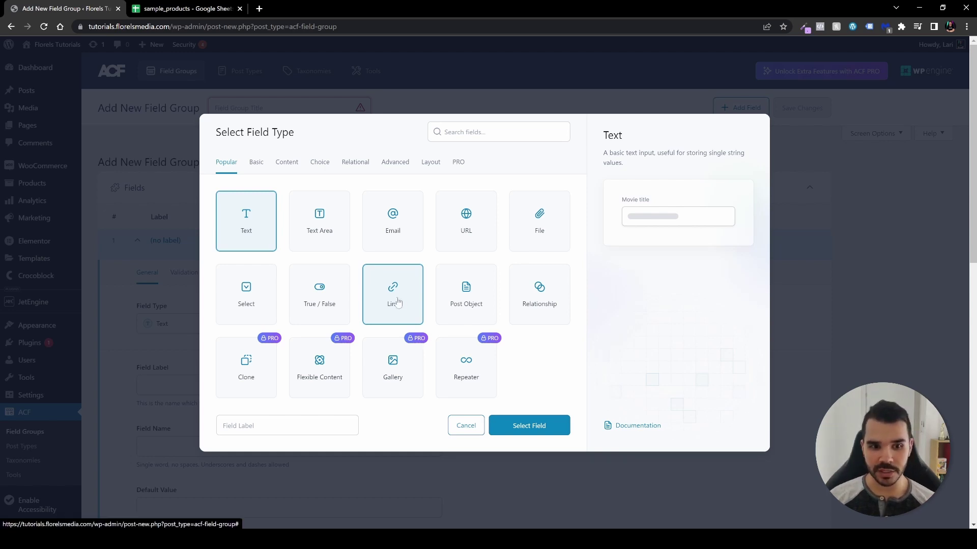
click(256, 163)
click(286, 163)
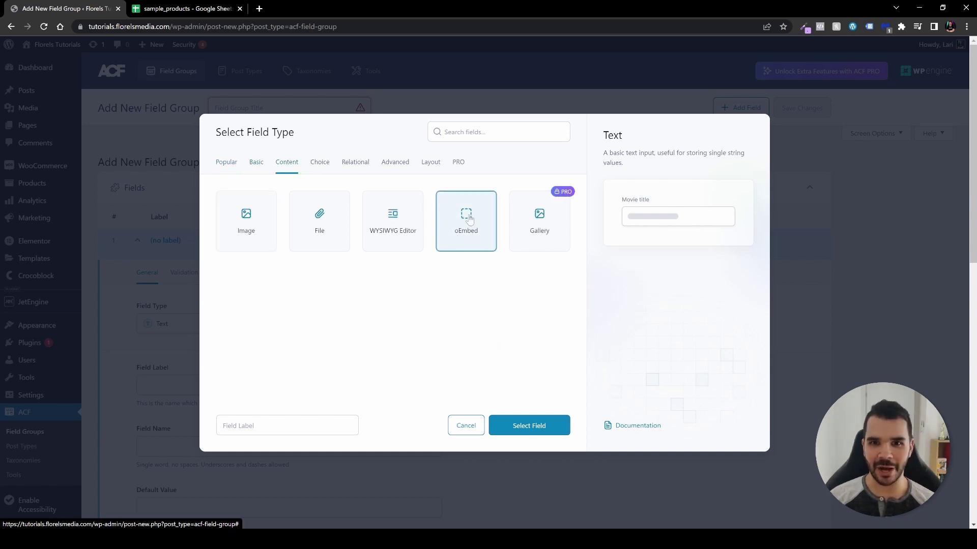
click(468, 218)
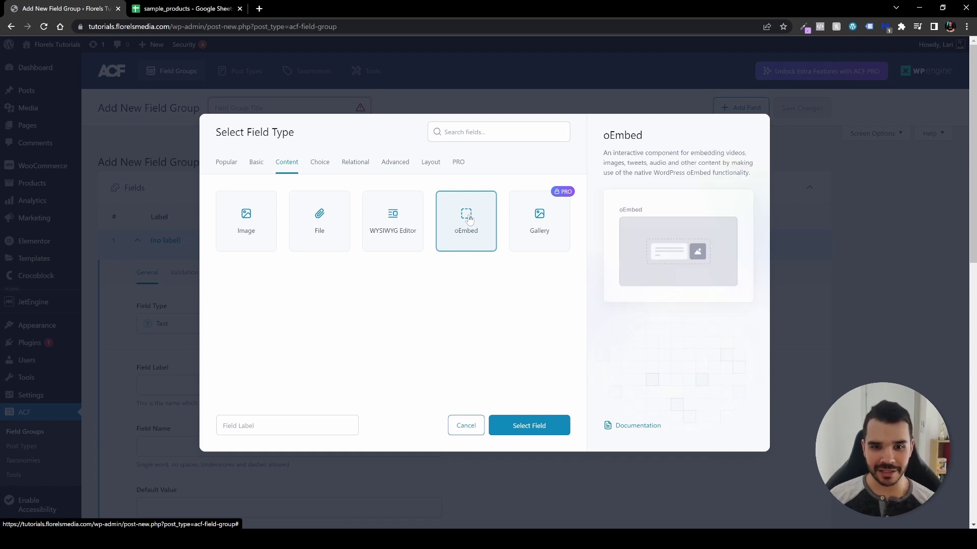
click(552, 428)
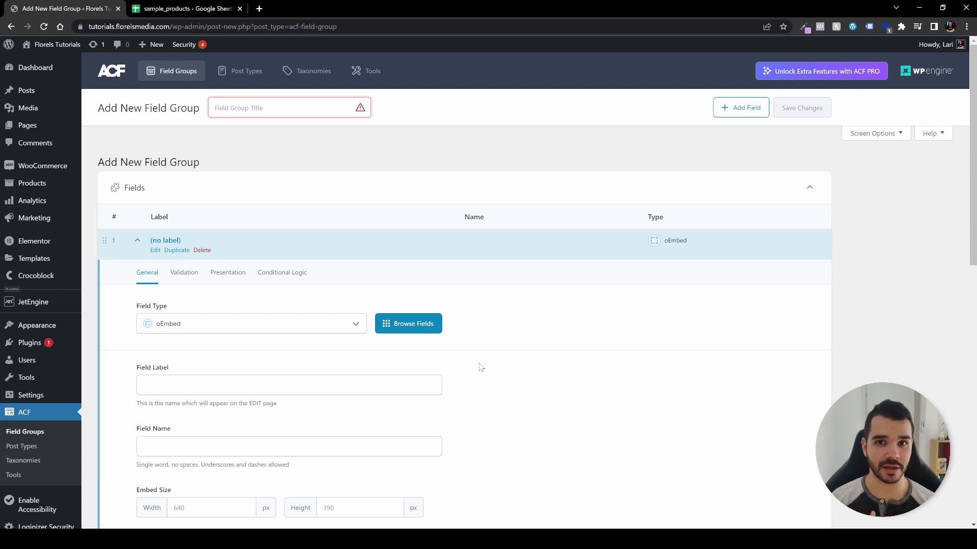
Title the field group "Video Link for Single Product" and label its field "Product Video", with the field name product_video
scroll(481, 367, down, 2)
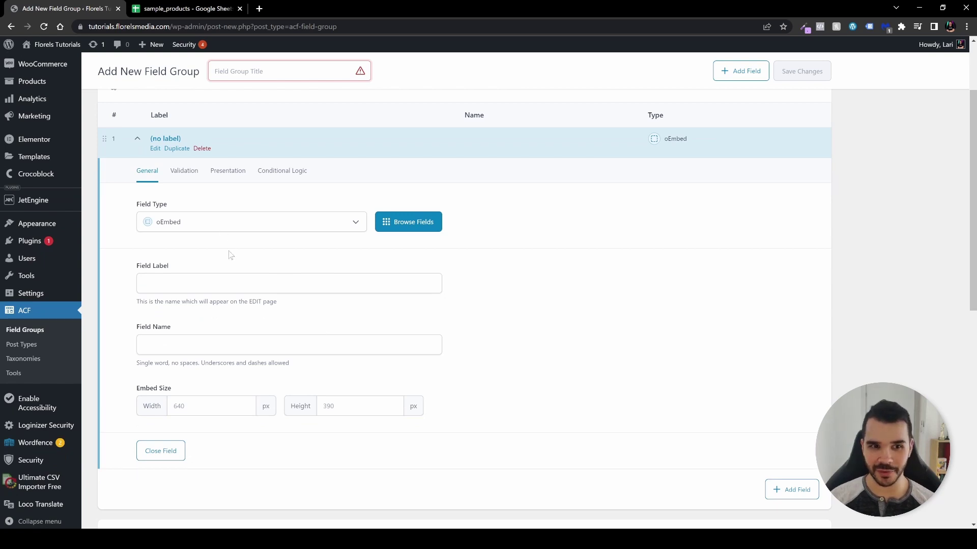
click(249, 71)
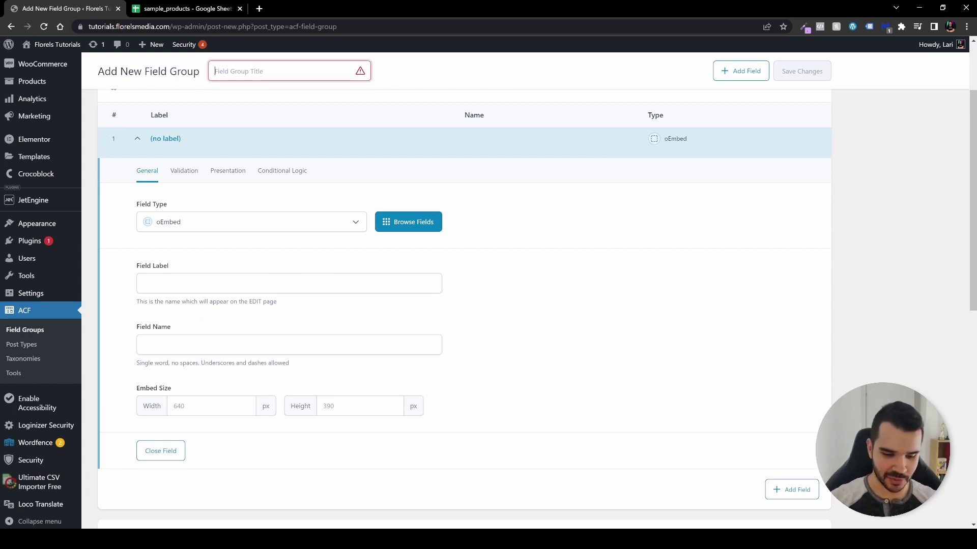
text(Video Link for Single Product)
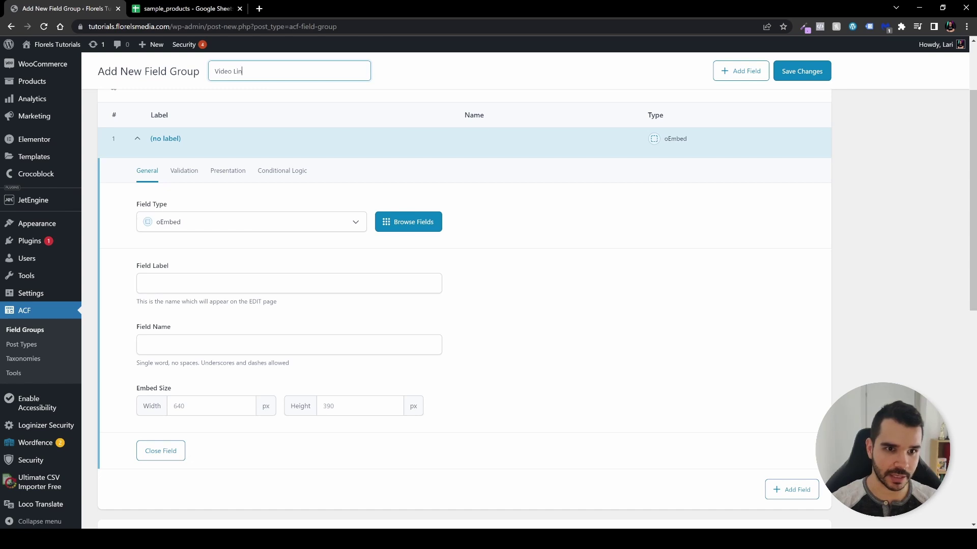
click(280, 284)
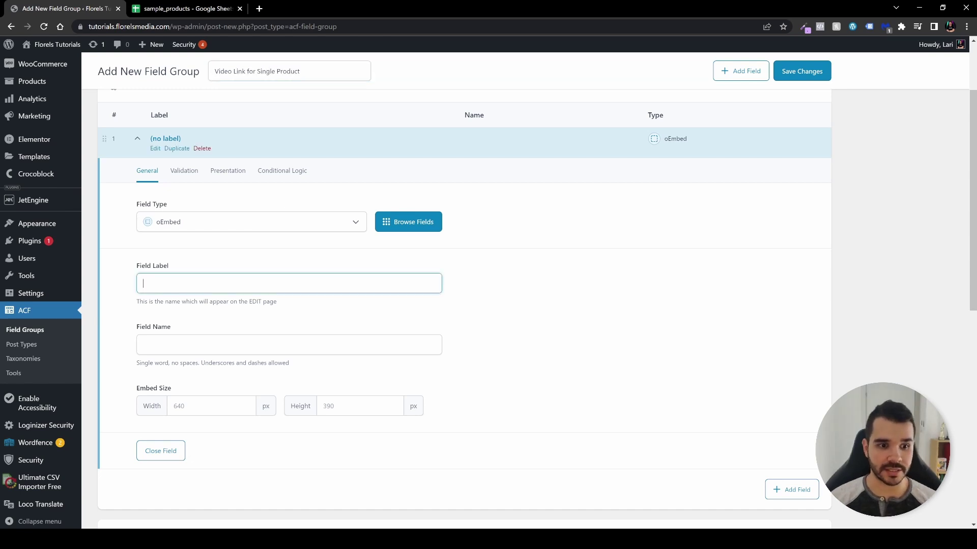
text(Produc)
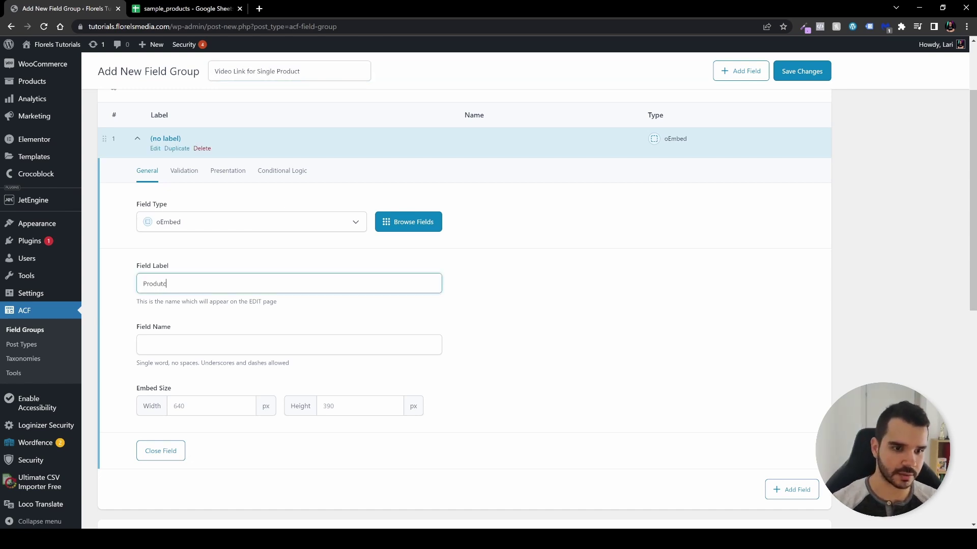
text(t Video)
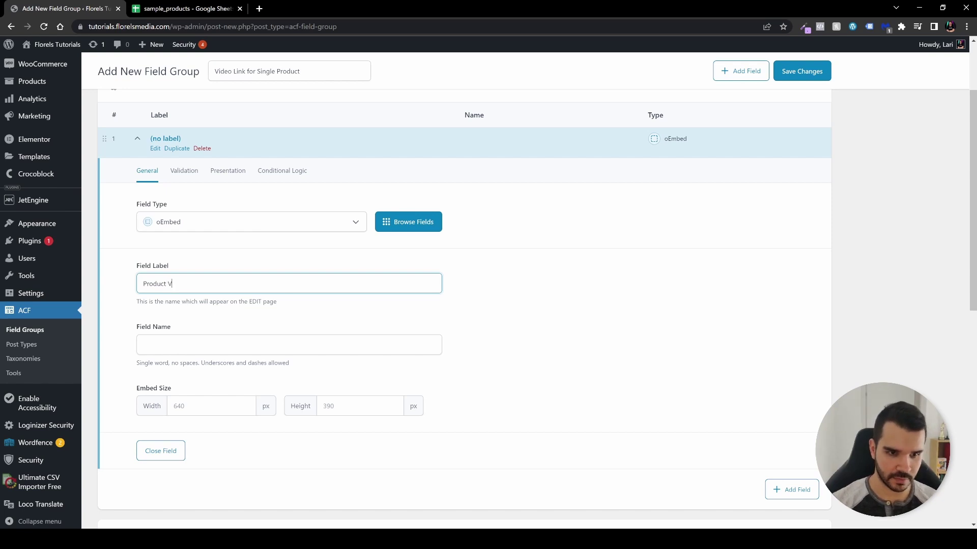
click(293, 345)
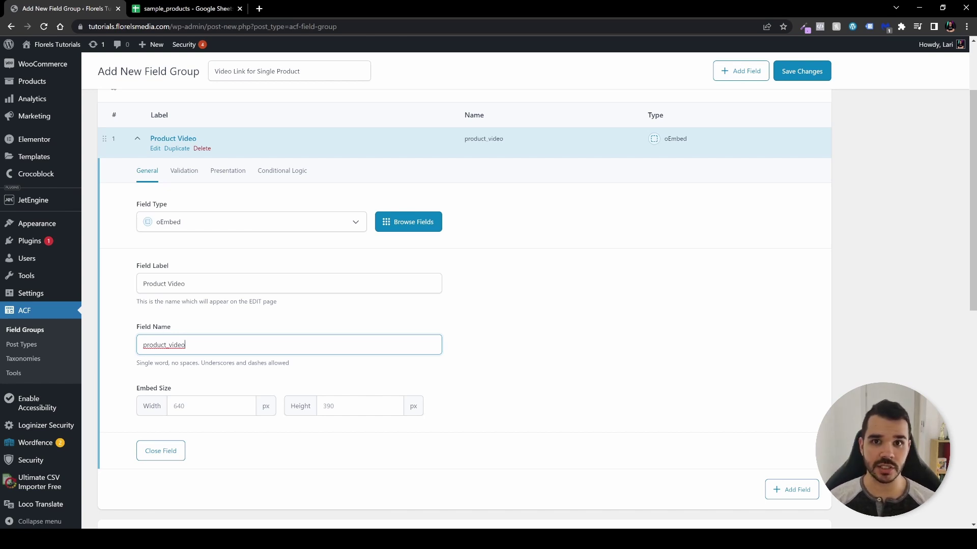
Set the field group's location rule to show it when Post Type is equal to Product
scroll(464, 306, down, 2)
scroll(253, 301, down, 3)
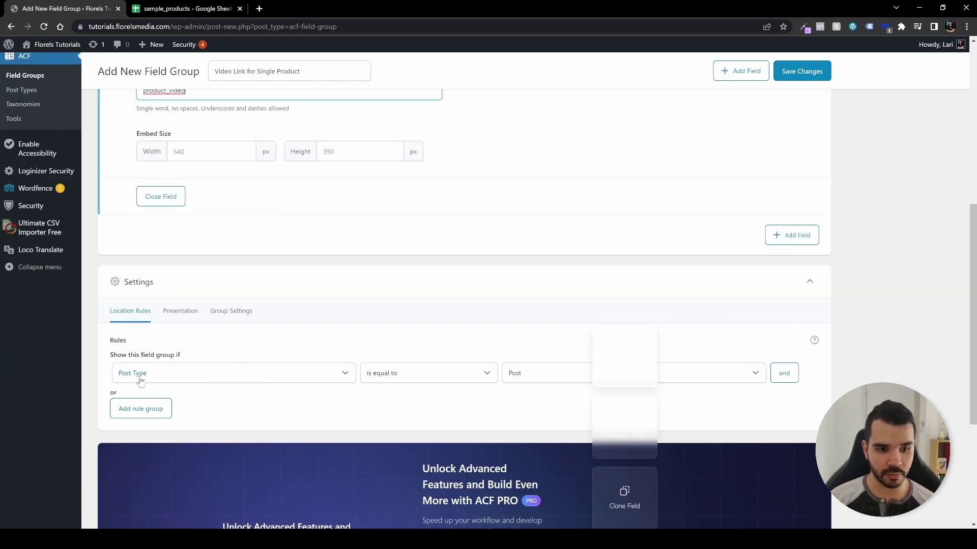
click(532, 379)
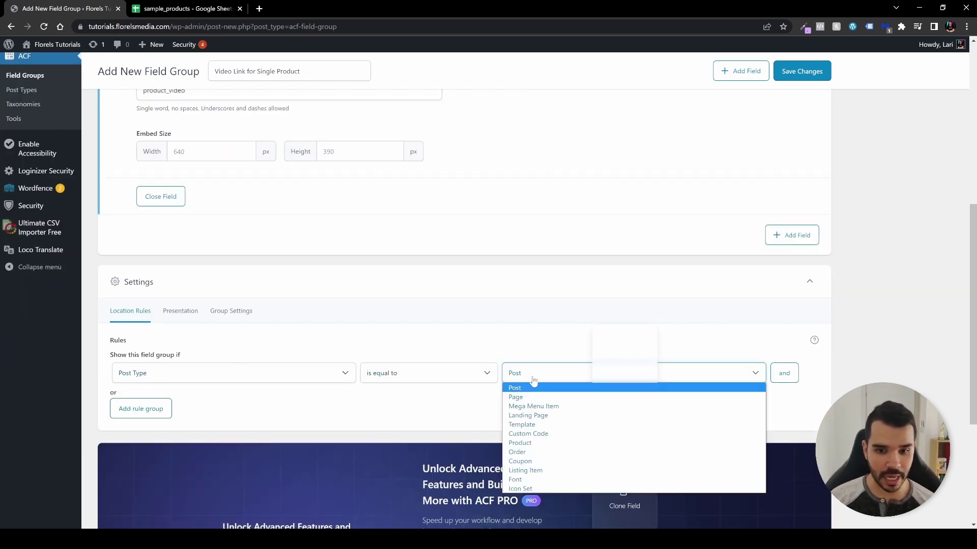
click(542, 443)
Review the Product Video field's validation, presentation and conditional logic settings, and save the field group
scroll(542, 443, up, 4)
scroll(320, 364, up, 2)
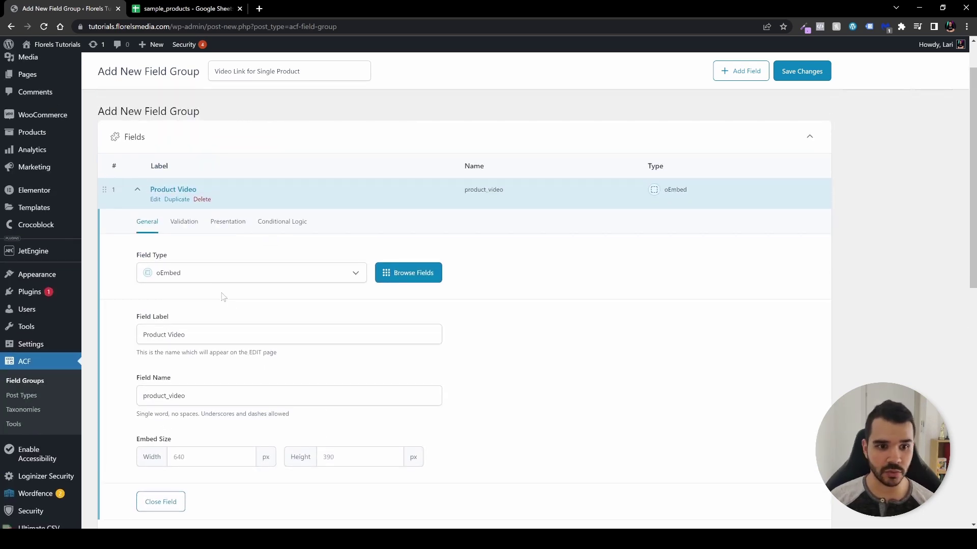
scroll(208, 255, down, 1)
click(185, 172)
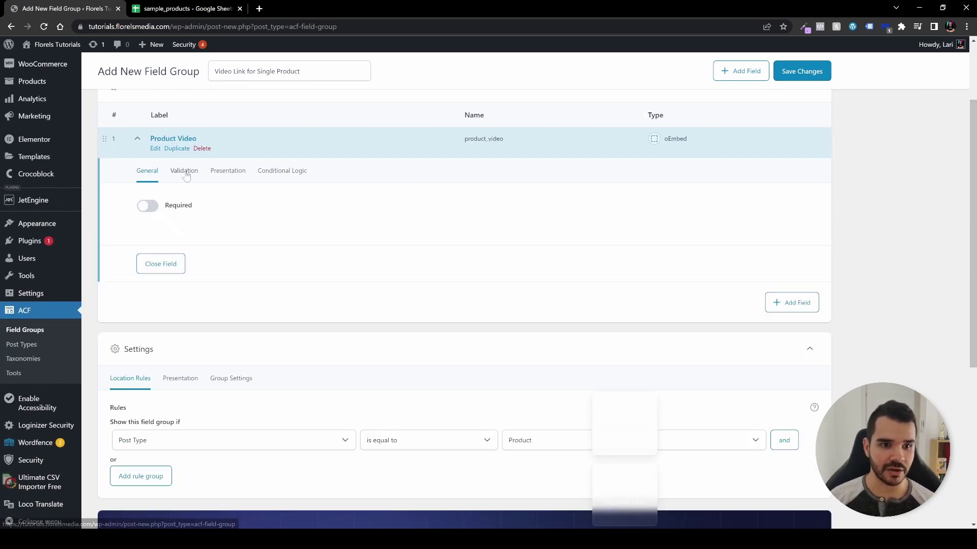
click(228, 173)
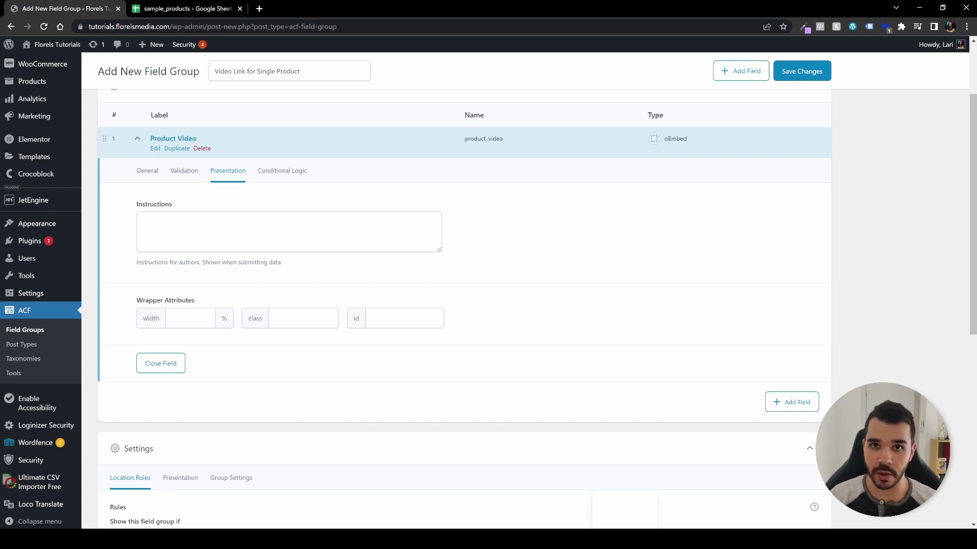
click(279, 178)
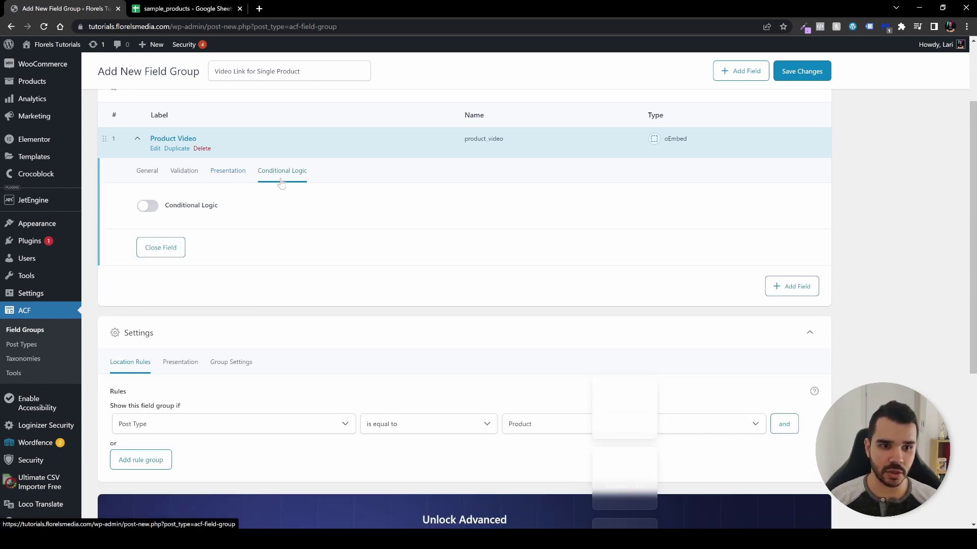
click(153, 182)
scroll(802, 109, up, 2)
click(802, 108)
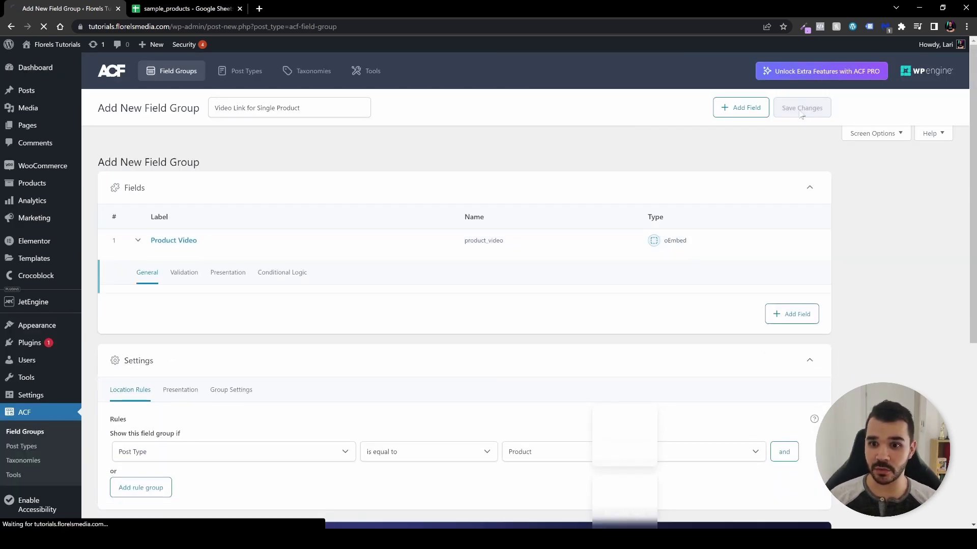
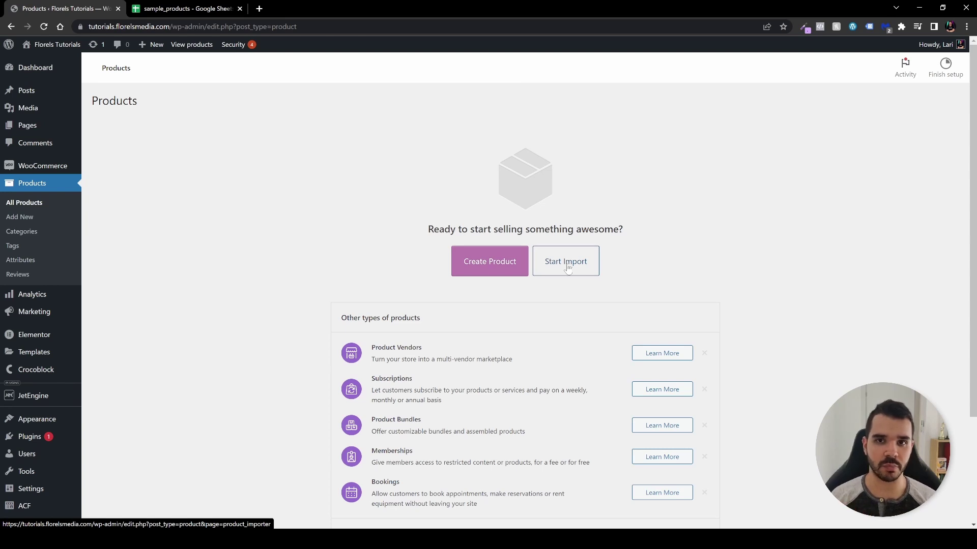
Start a WooCommerce product import and choose sample_products.csv as the file to upload
click(568, 268)
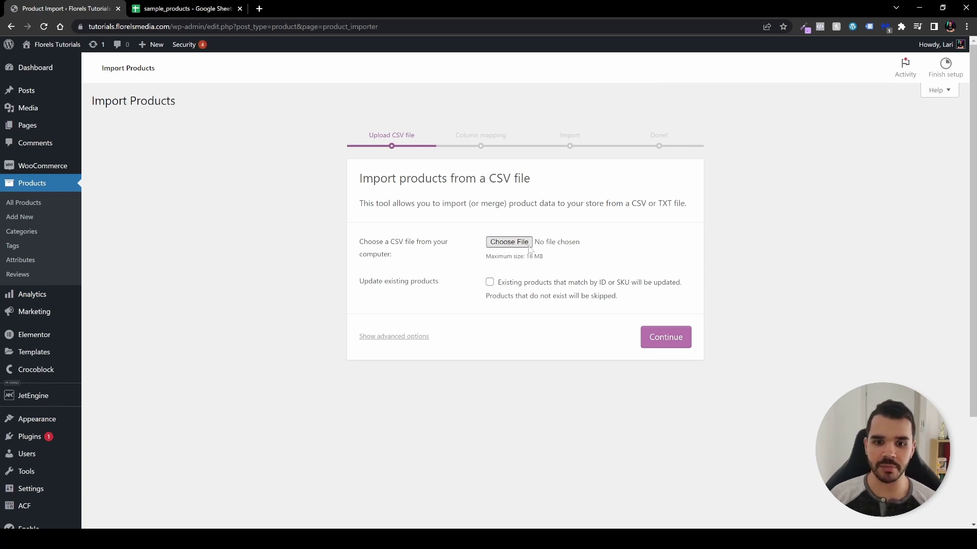
click(526, 246)
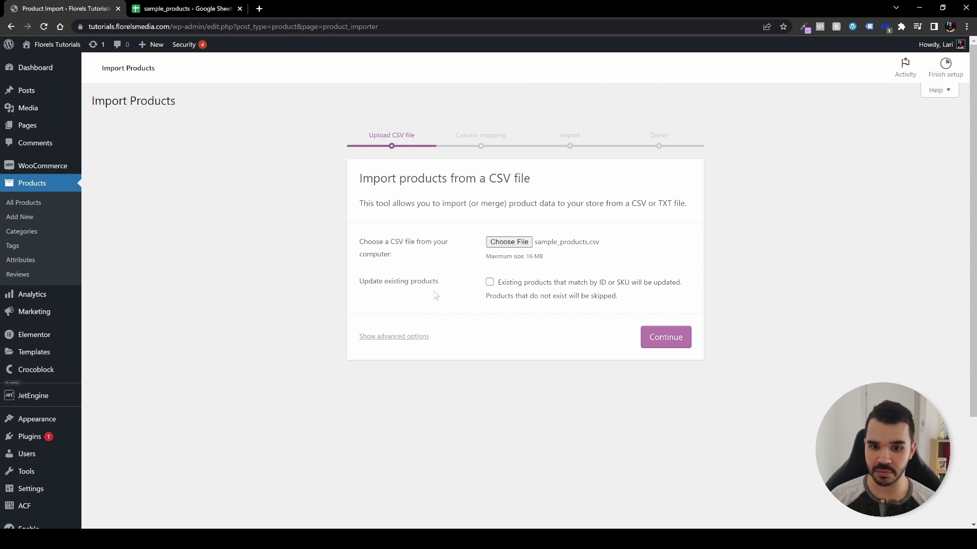
Continue to the column mapping for sample_products.csv and review how the CSV columns map to the product fields
click(656, 336)
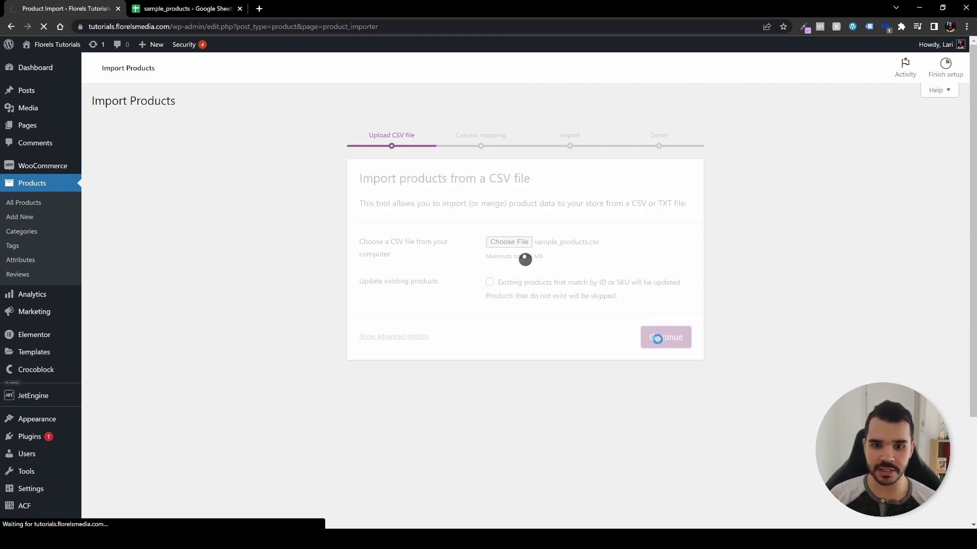
scroll(467, 293, down, 2)
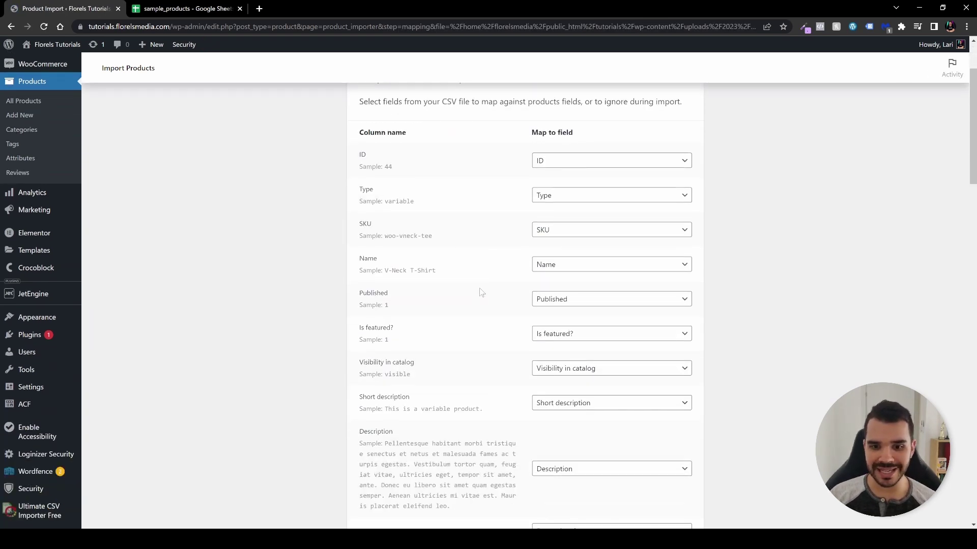
scroll(490, 289, down, 7)
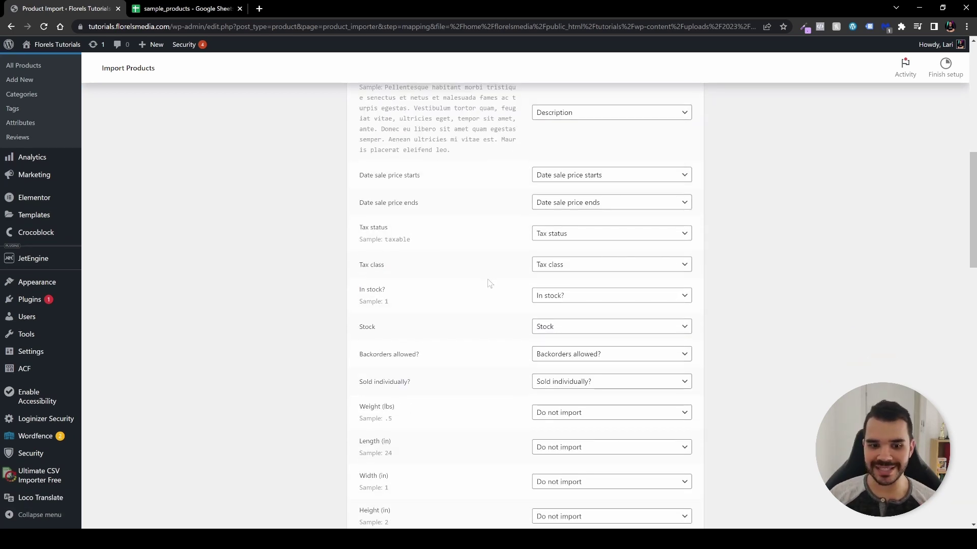
scroll(489, 283, down, 5)
scroll(493, 293, down, 5)
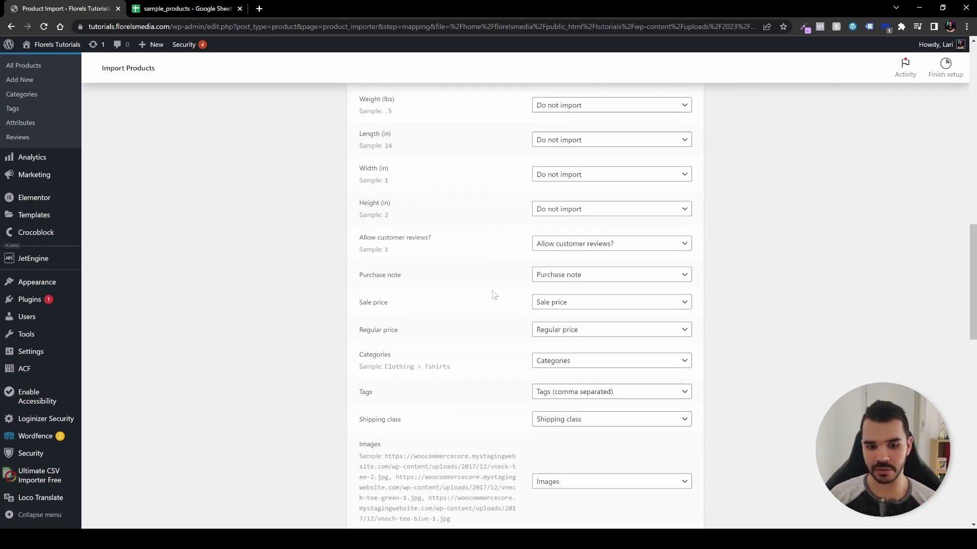
scroll(496, 295, down, 3)
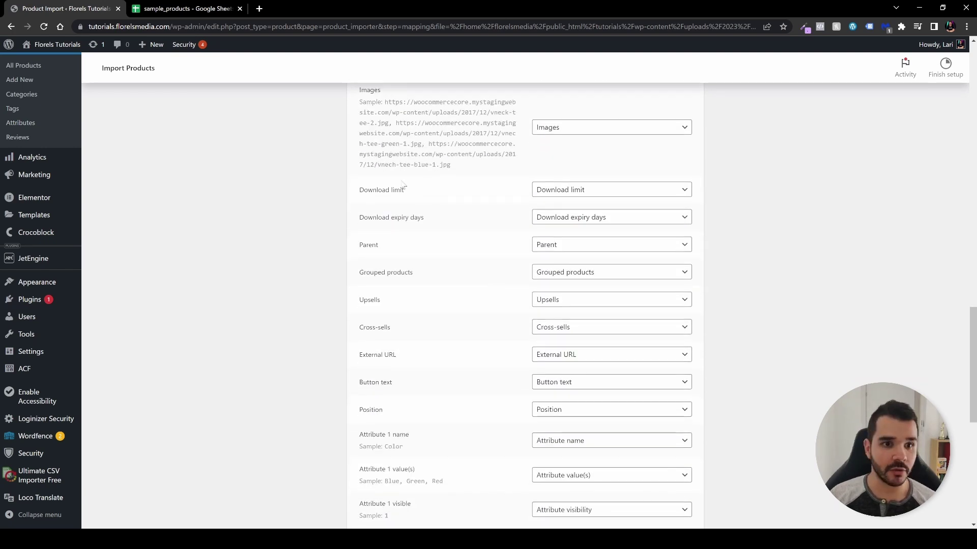
scroll(497, 297, up, 18)
scroll(478, 231, up, 3)
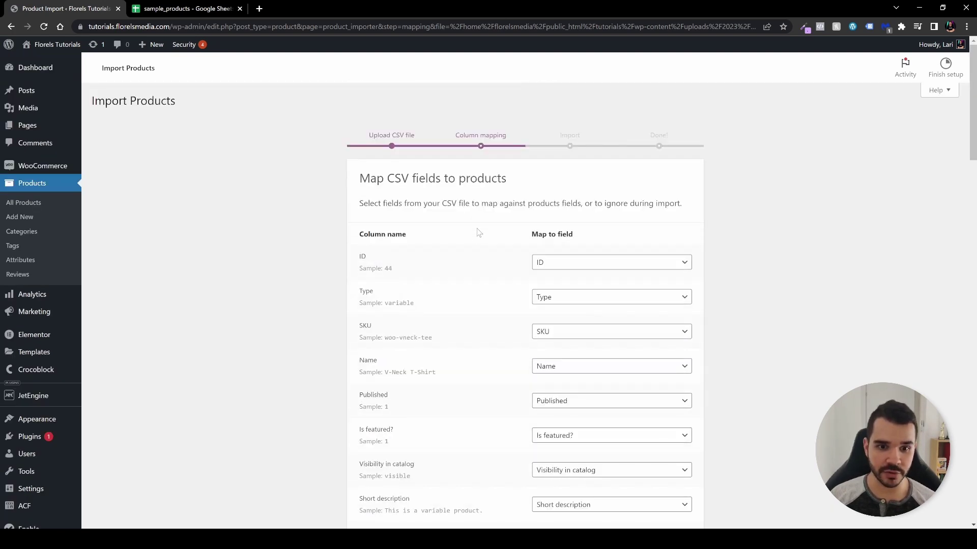
scroll(458, 244, down, 1)
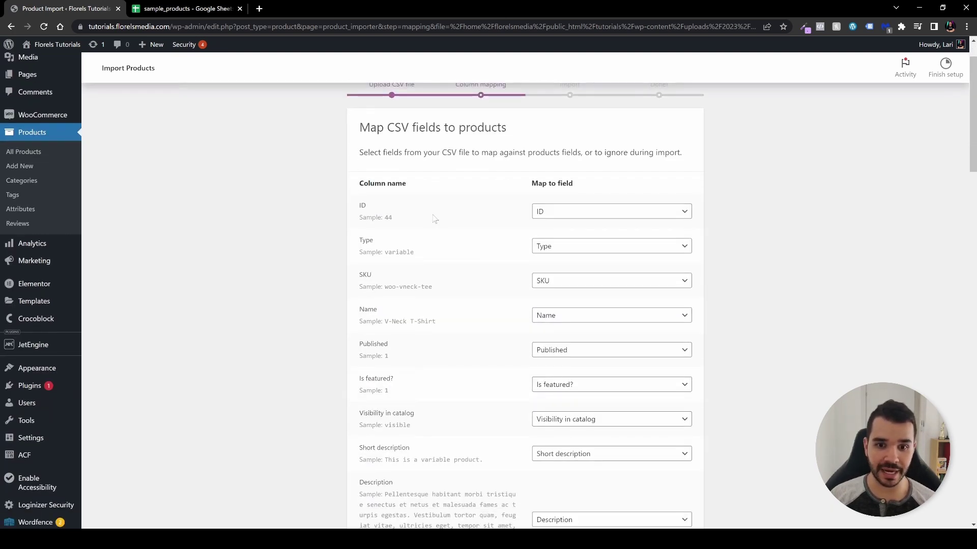
Compare the column headers in the sample_products Google Sheet with the column mapping in the WooCommerce importer
click(159, 11)
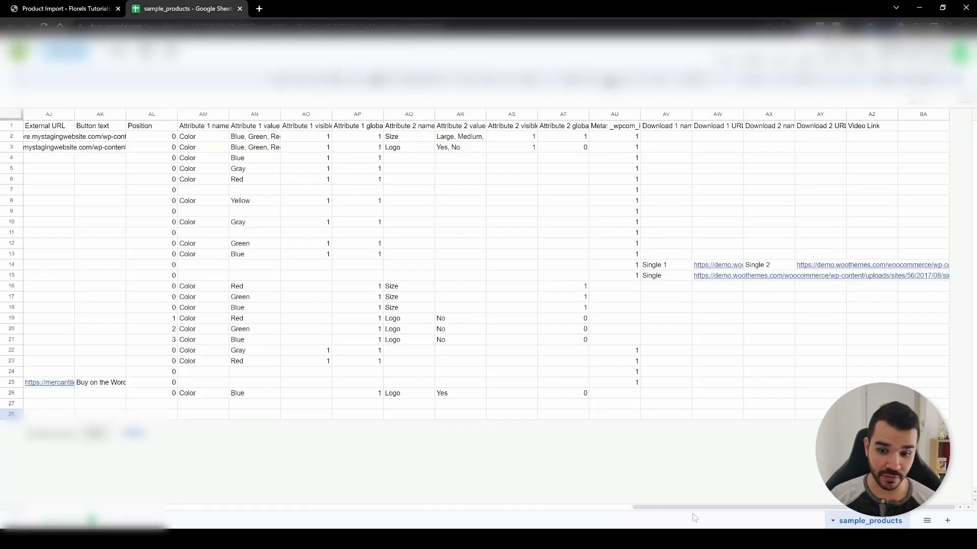
drag(693, 508, 28, 507)
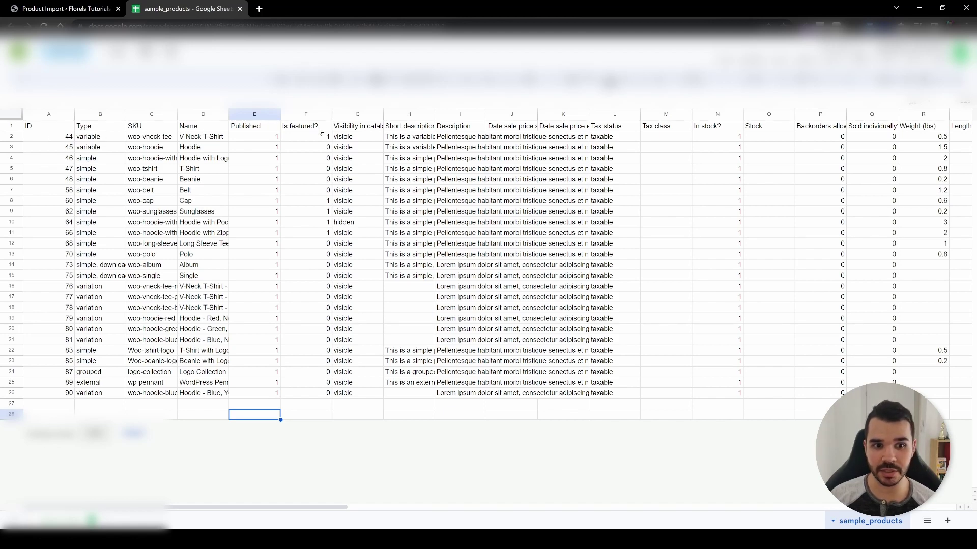
click(60, 10)
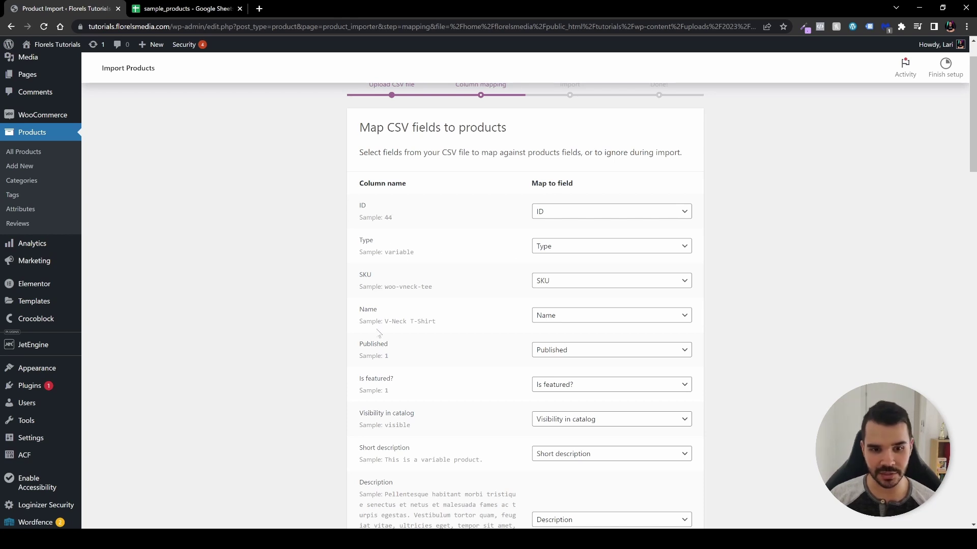
scroll(486, 367, down, 20)
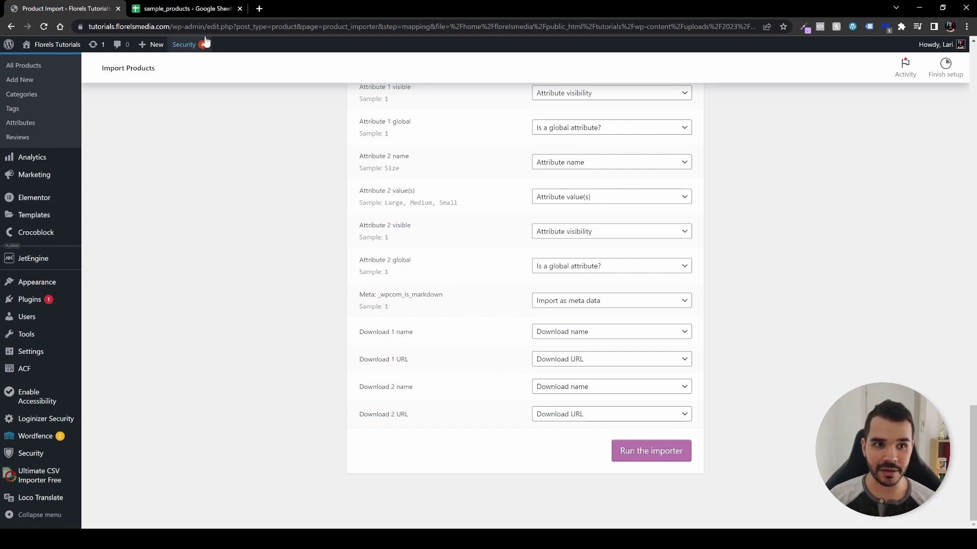
In the sample_products Google Sheet, widen the Download 2 URL and Video Link columns and select the Video Link header cell
click(194, 10)
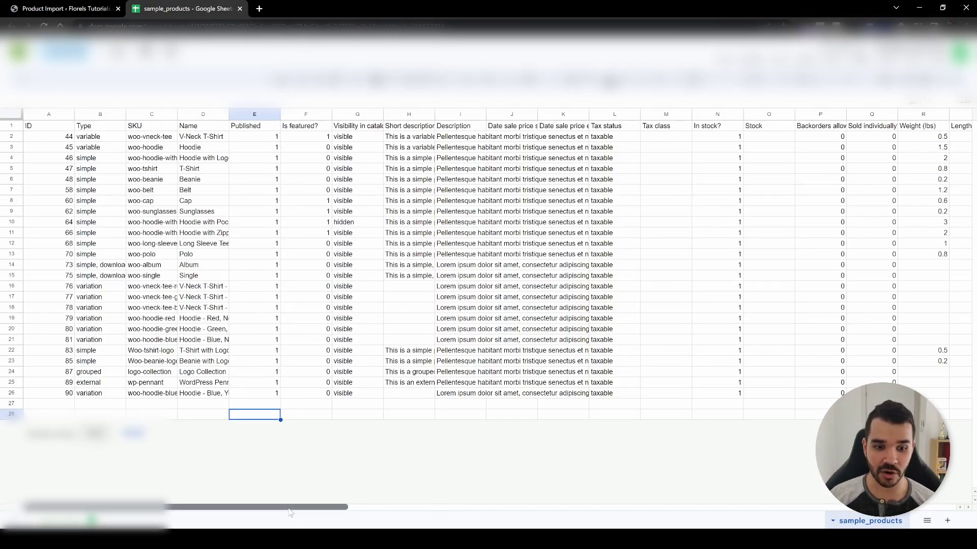
drag(305, 507, 845, 507)
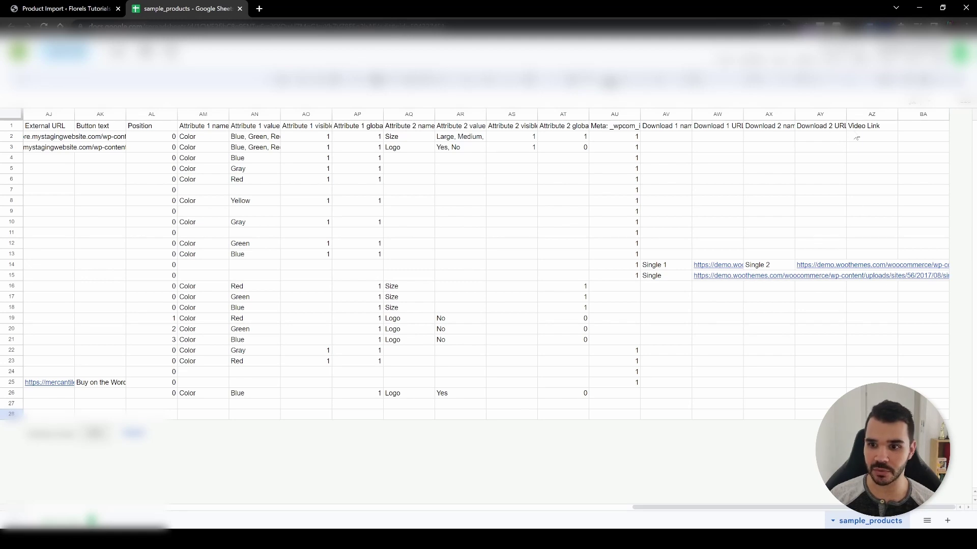
drag(846, 114, 930, 115)
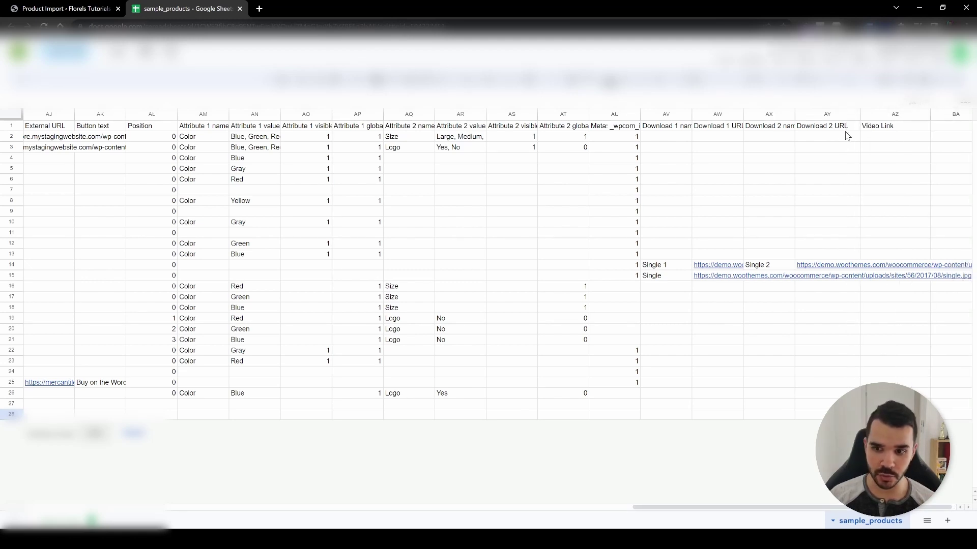
click(886, 131)
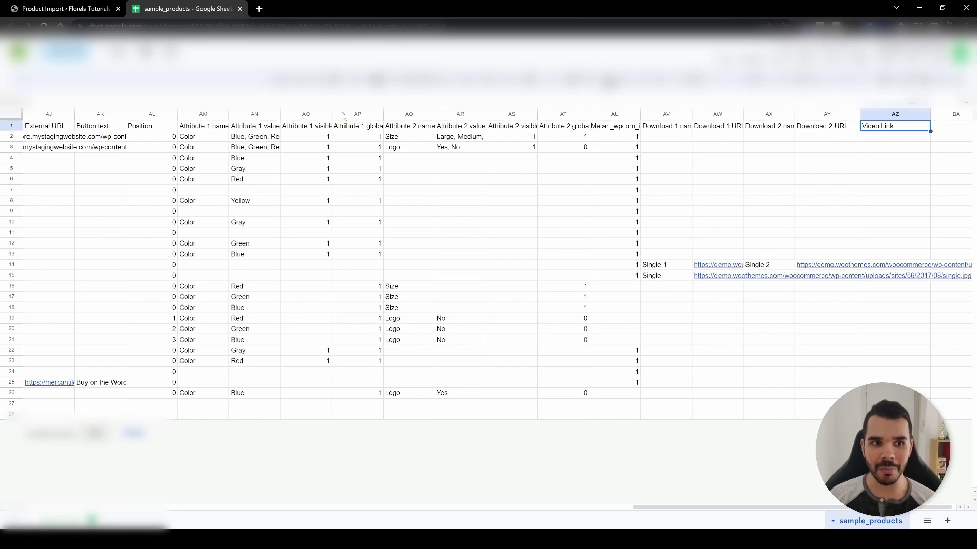
Return to the WooCommerce importer and look through its column mapping for the Video Link column
click(104, 8)
scroll(468, 384, up, 15)
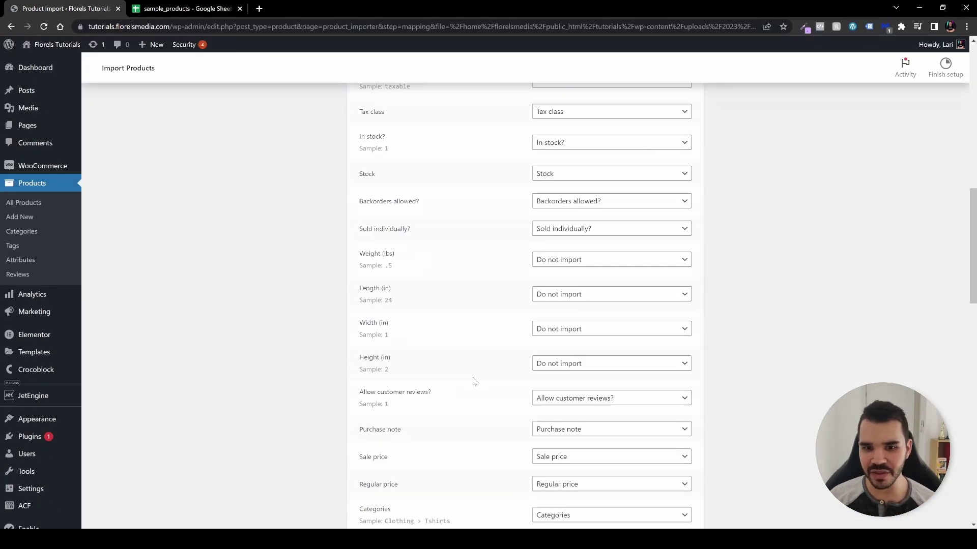
scroll(473, 381, up, 12)
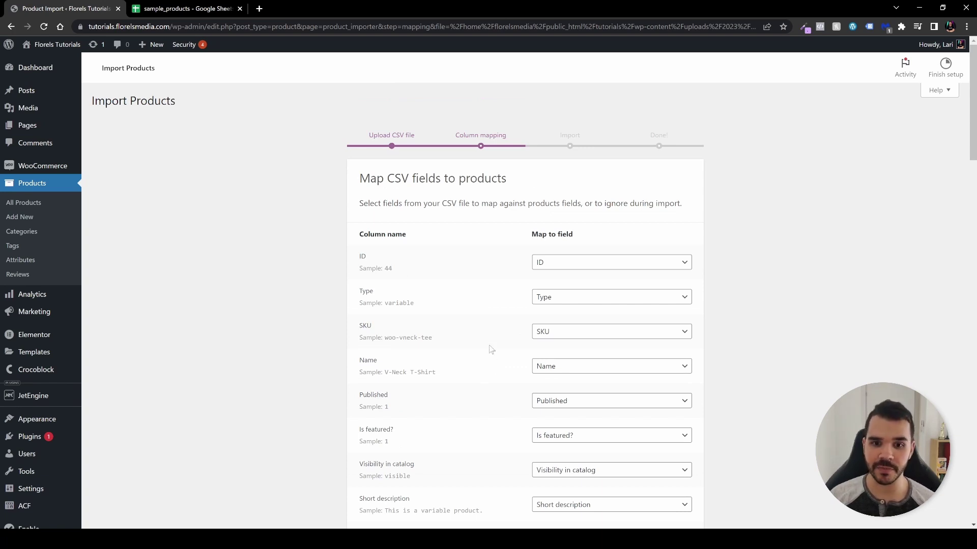
scroll(493, 346, down, 4)
Open Ultimate CSV Importer Free, set each sample_products.csv record to import as a WooCommerce Product, and continue to the field mapping
mouse_move(46, 487)
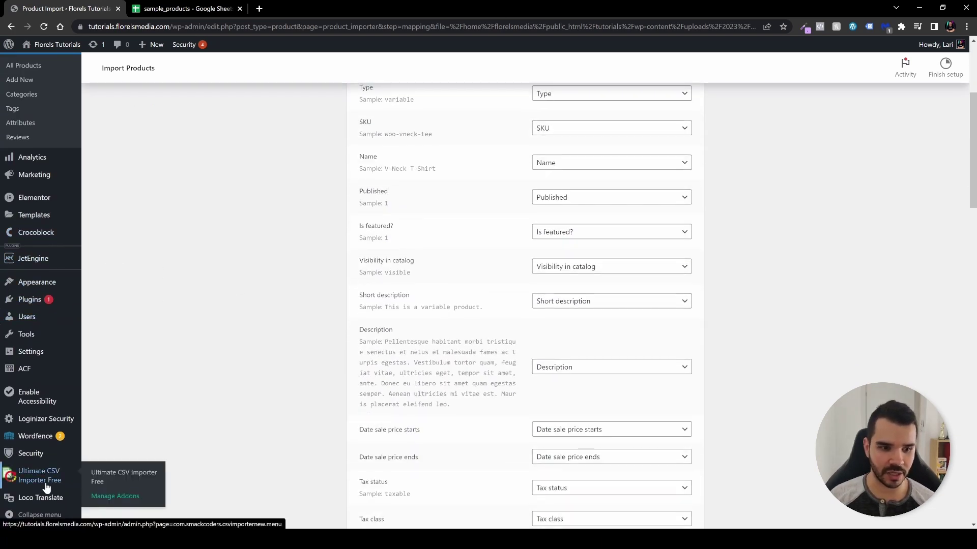
click(46, 481)
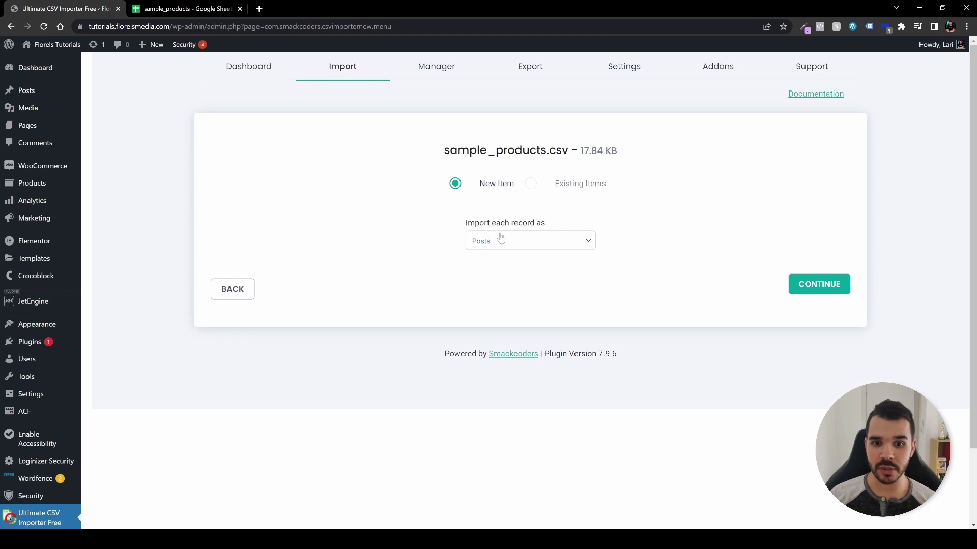
click(549, 245)
scroll(567, 336, down, 5)
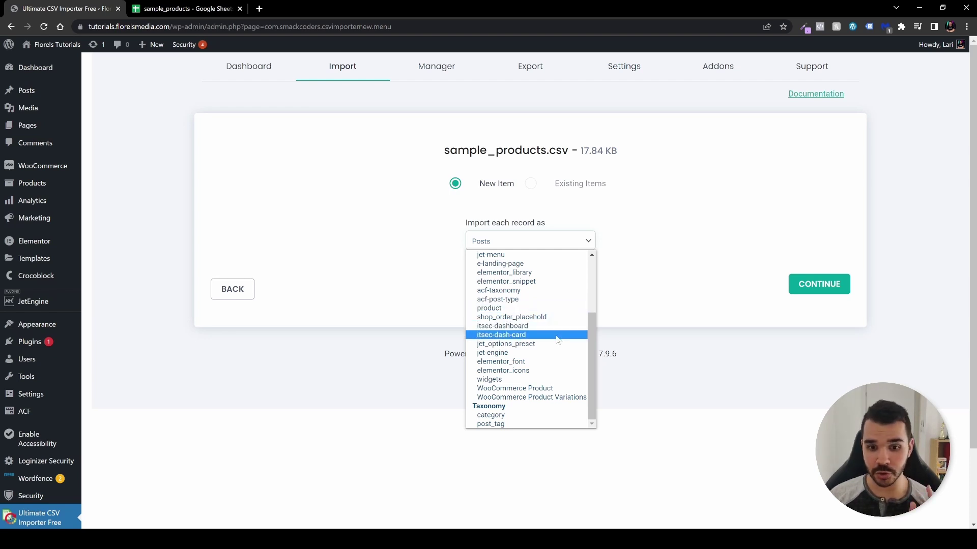
click(532, 390)
click(818, 288)
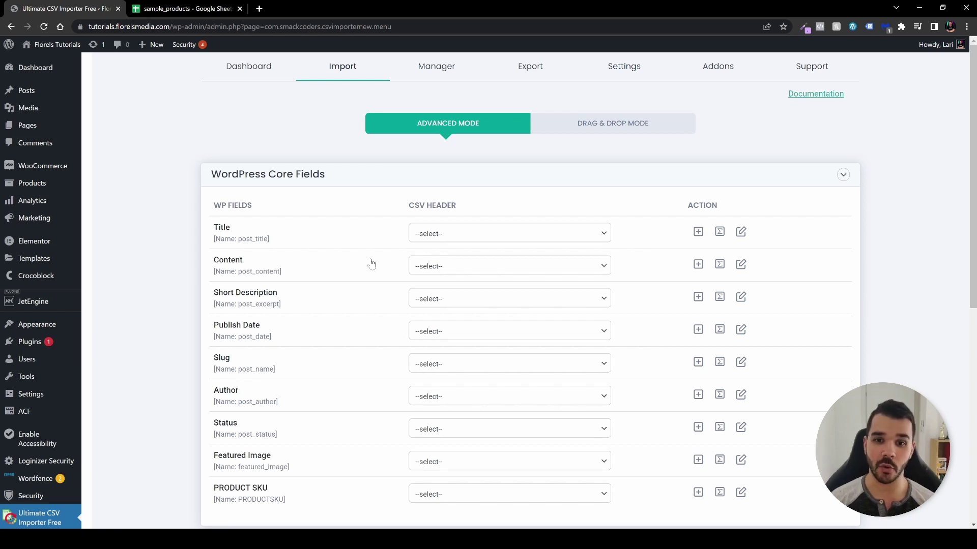
Map the core fields Title to Name, Content to Description, and Short Description to Short description
scroll(392, 269, down, 6)
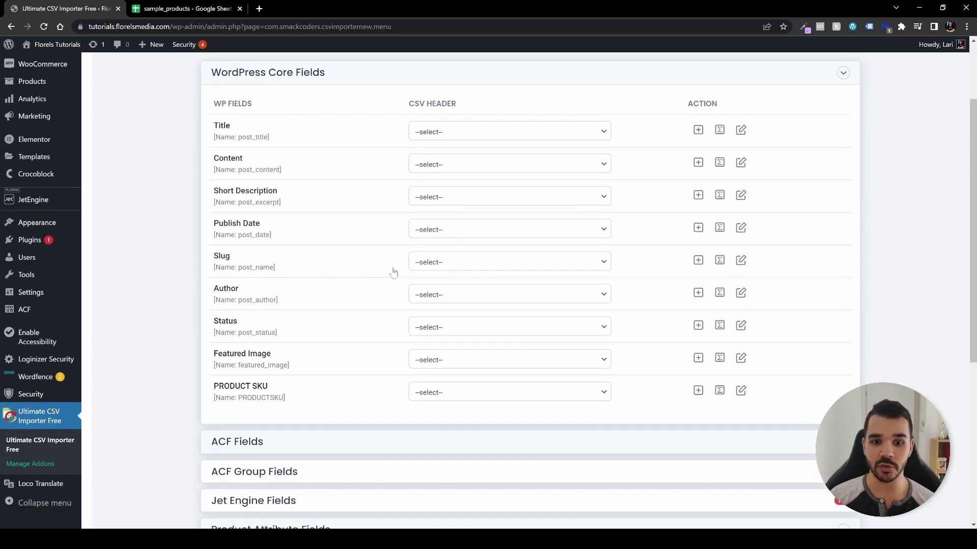
scroll(387, 266, down, 2)
scroll(529, 336, up, 7)
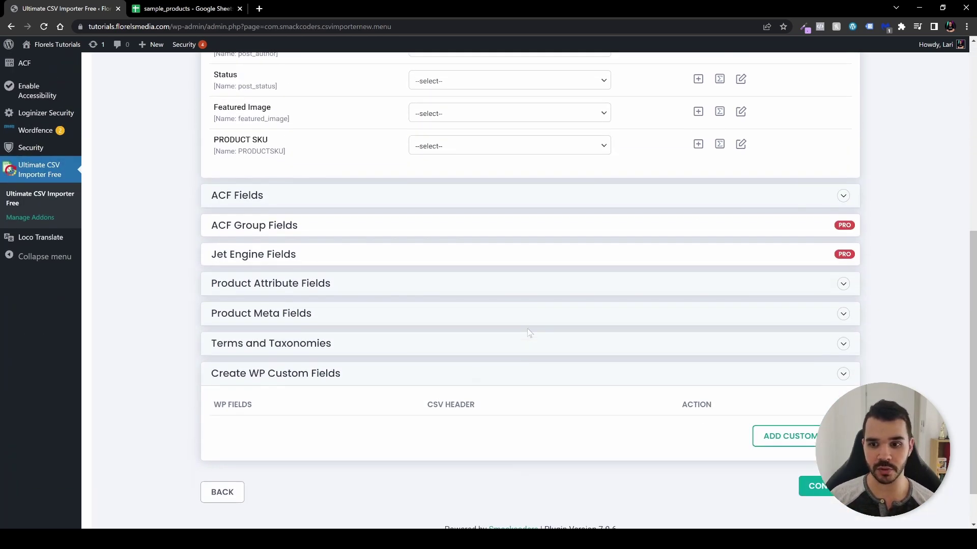
click(510, 195)
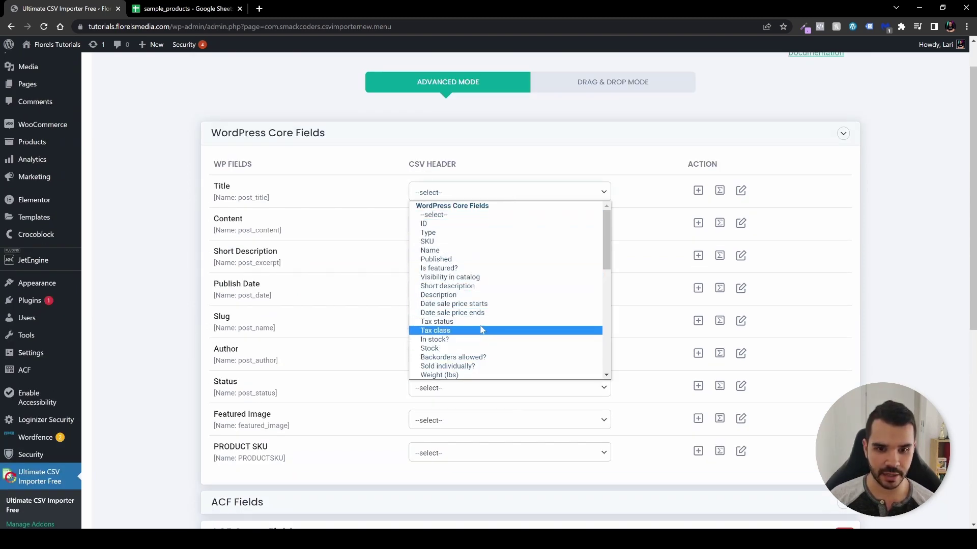
click(472, 251)
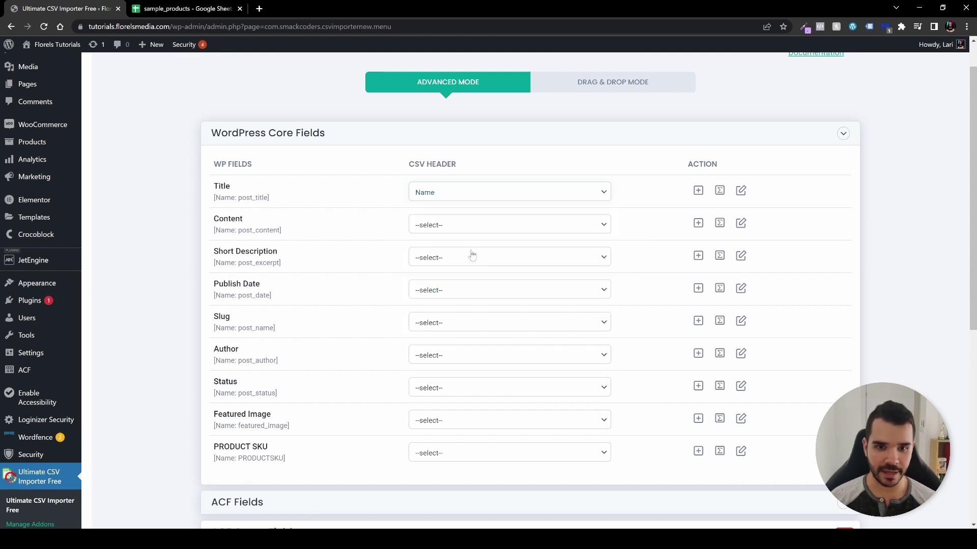
click(465, 230)
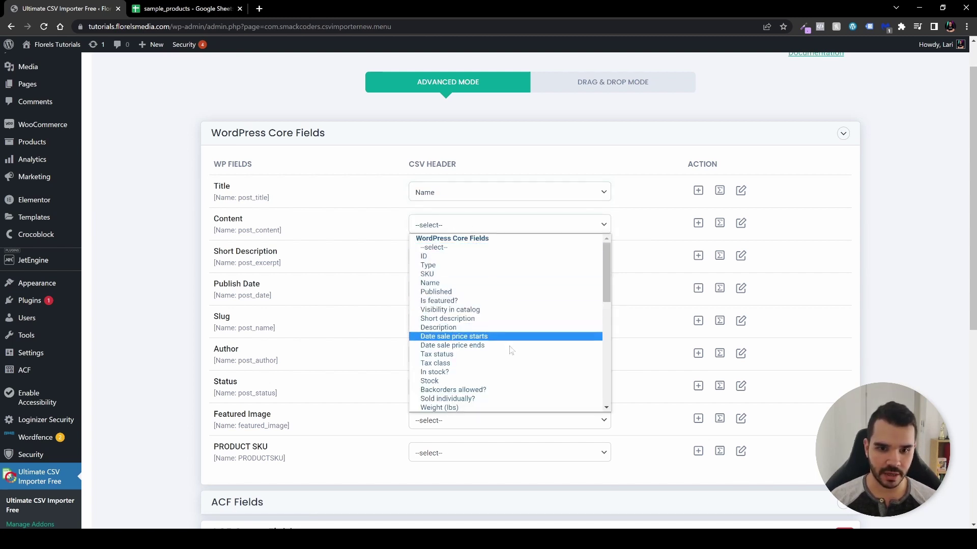
click(509, 328)
click(506, 266)
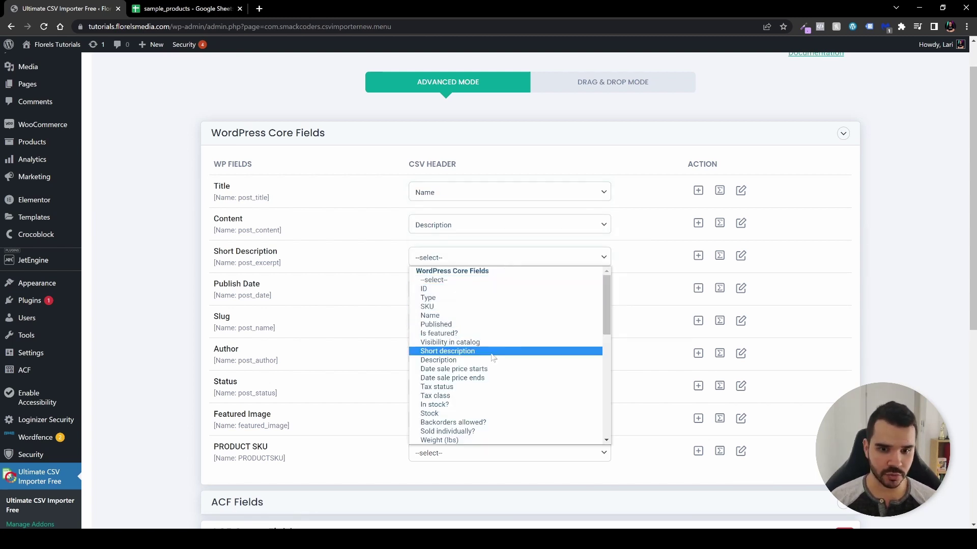
click(492, 355)
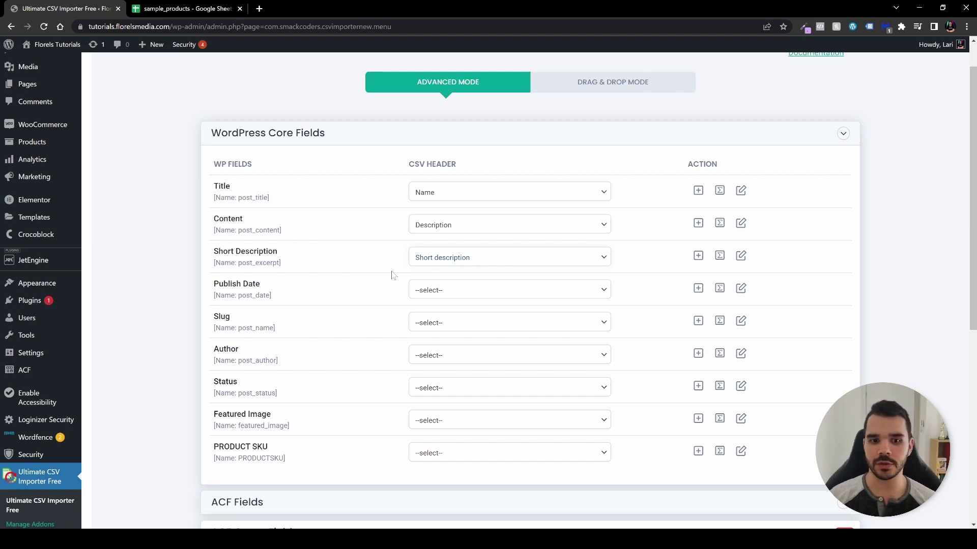
Switch the field mapping to Drag & Drop Mode and review the WordPress Core Fields beside the first CSV record's values
scroll(392, 276, up, 1)
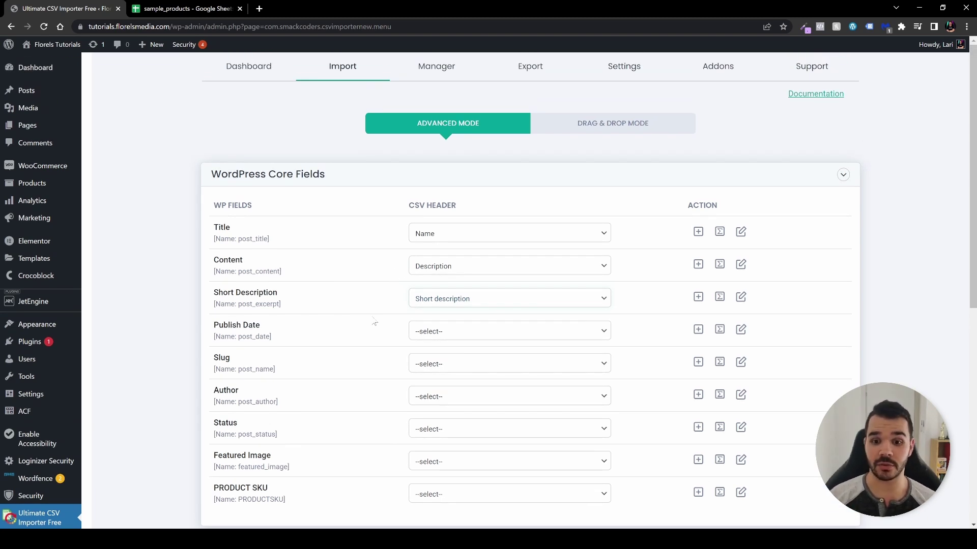
click(621, 129)
scroll(390, 303, down, 9)
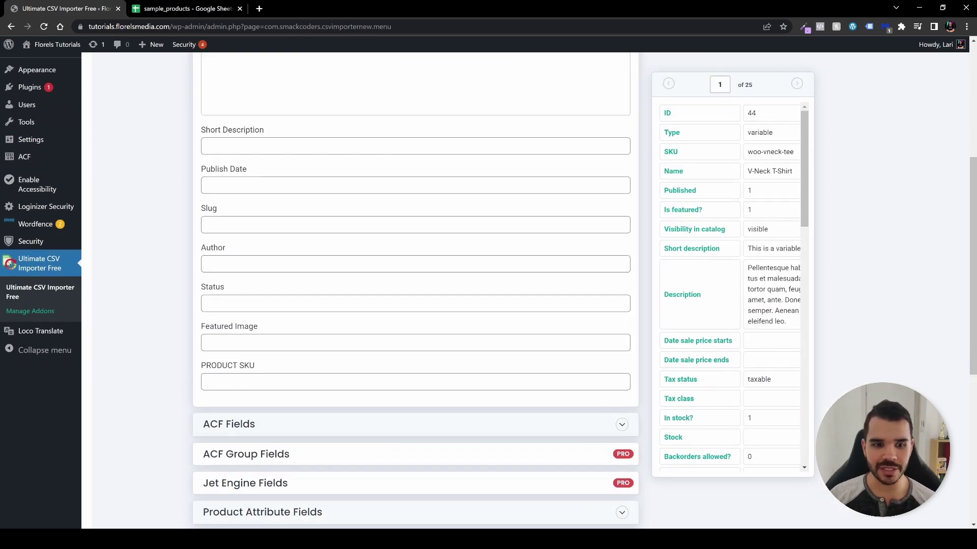
scroll(462, 322, up, 12)
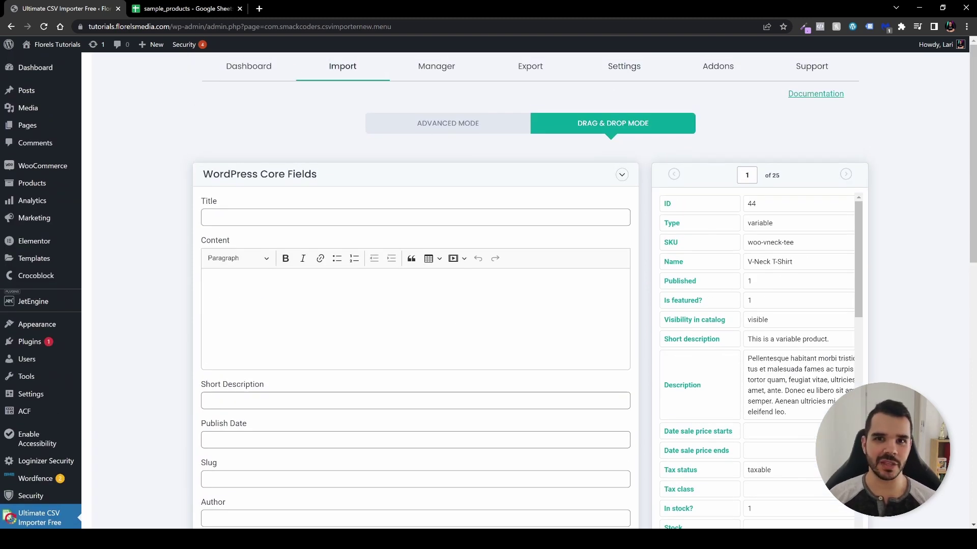
scroll(743, 255, down, 1)
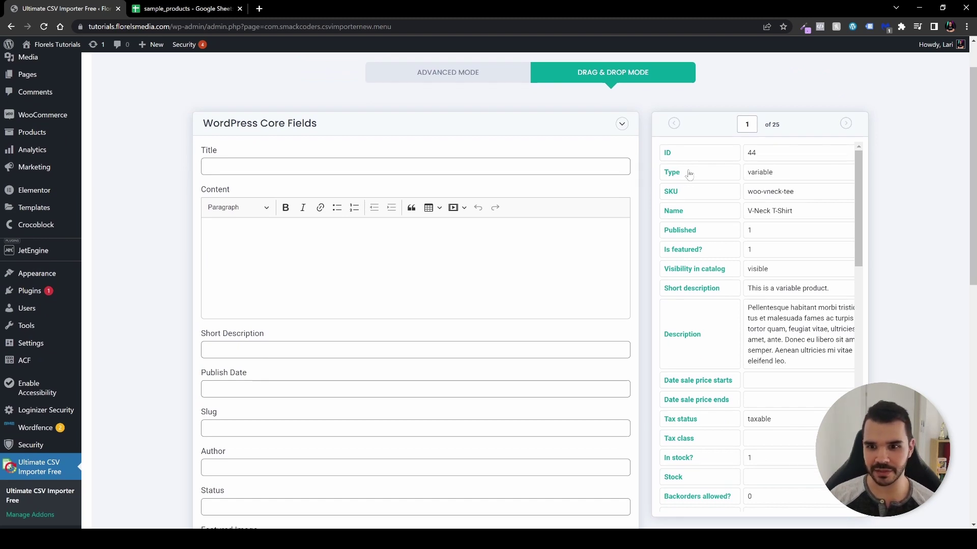
scroll(806, 362, down, 5)
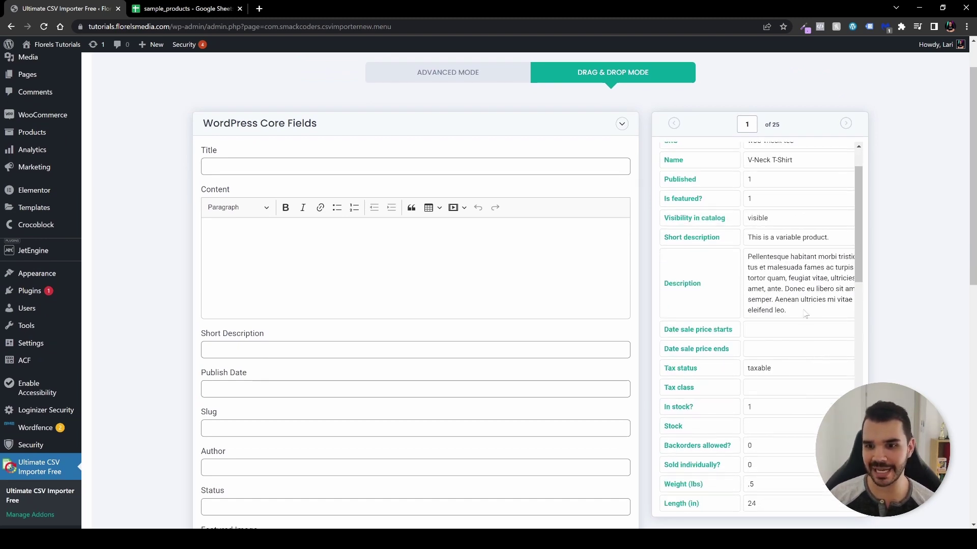
scroll(788, 361, up, 5)
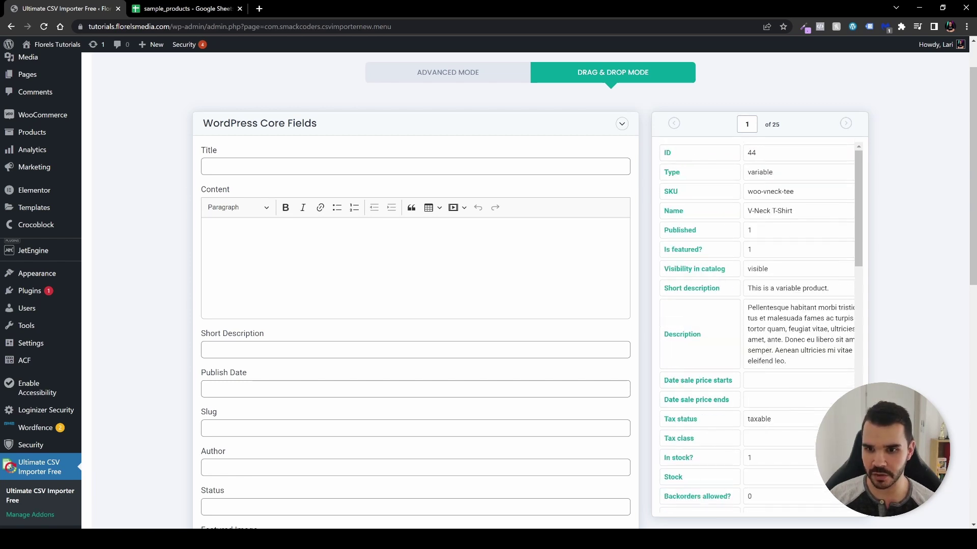
scroll(789, 265, down, 10)
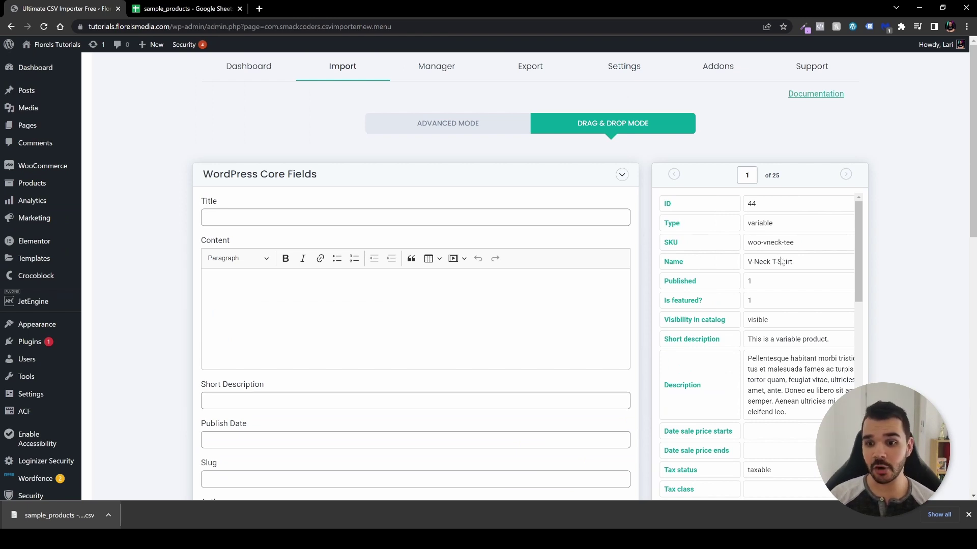
Add a WP custom field named product_video and map it to the Video Link CSV column
scroll(783, 261, down, 12)
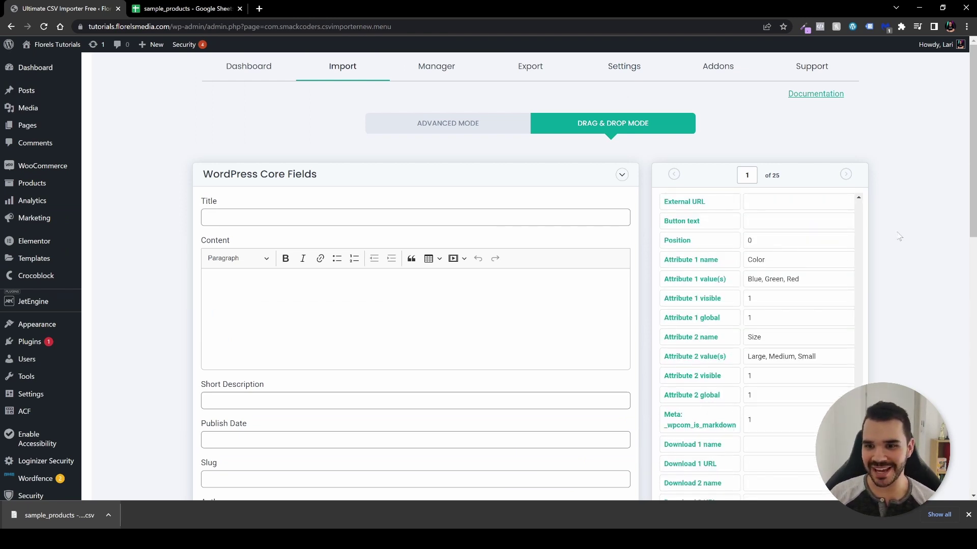
scroll(896, 255, down, 3)
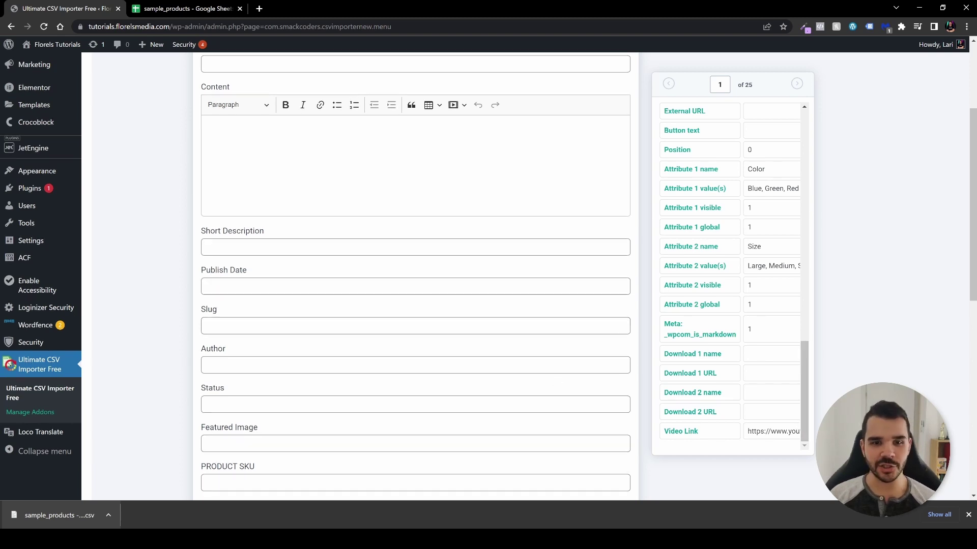
scroll(416, 275, down, 9)
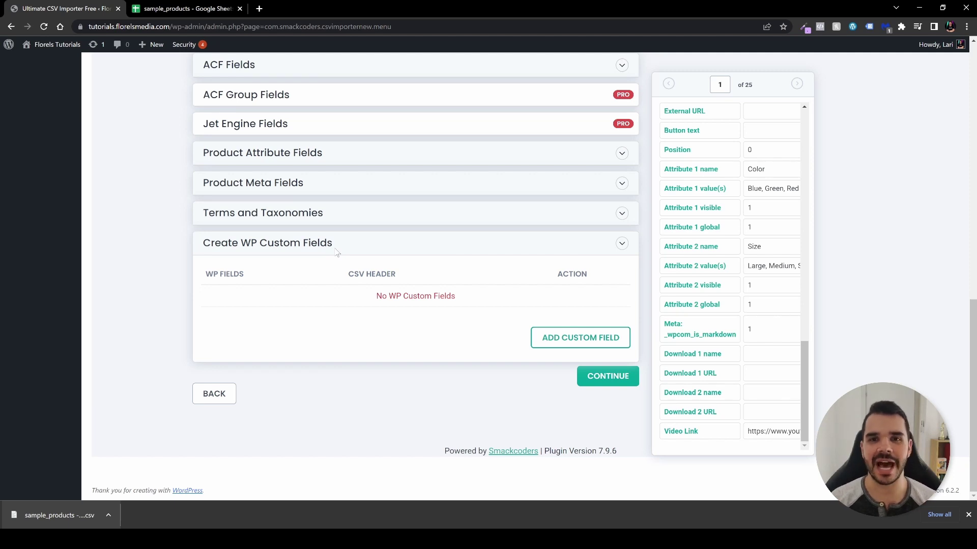
click(585, 345)
click(286, 298)
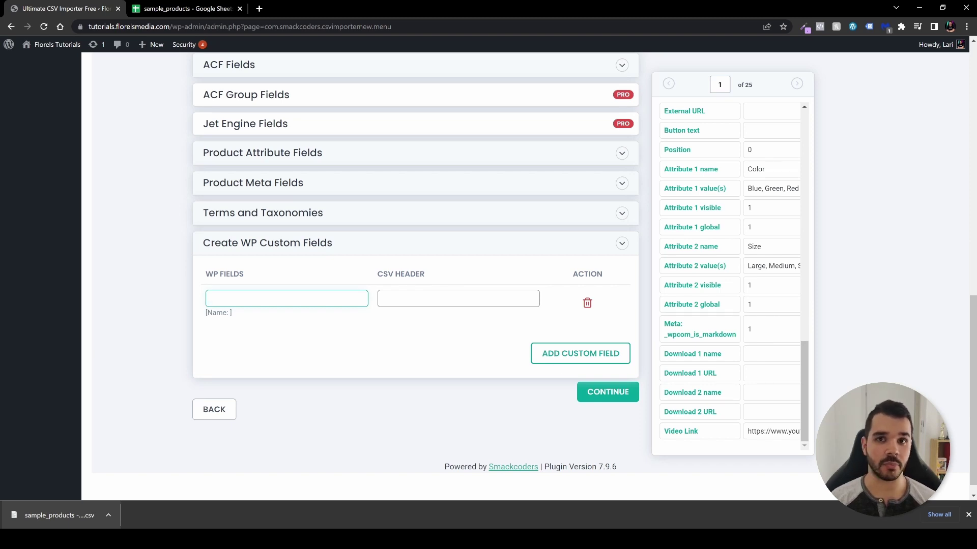
text(product_video)
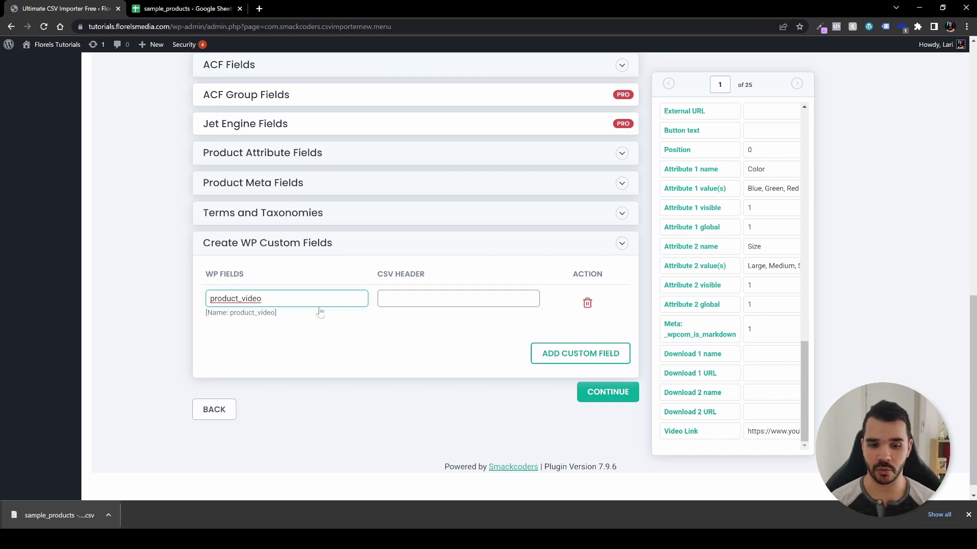
click(458, 298)
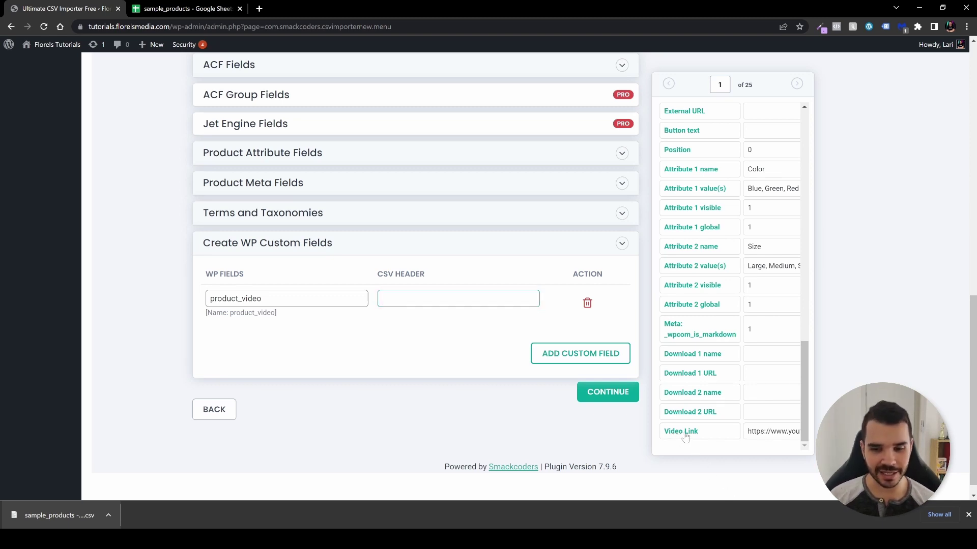
drag(686, 437, 443, 304)
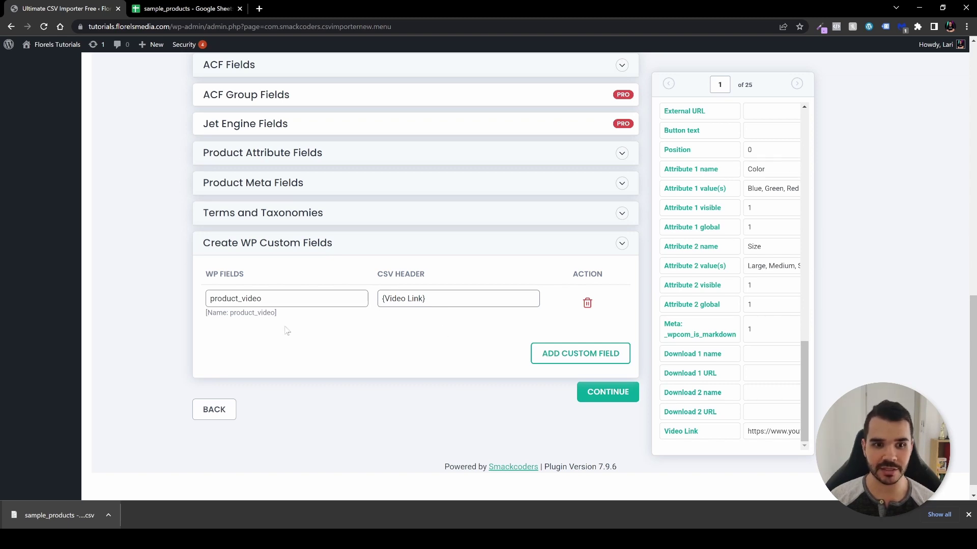
Check the Product Video field's name in the ACF group Video Link for Single Product against the custom field in the import mapping
scroll(285, 331, up, 15)
scroll(415, 306, down, 2)
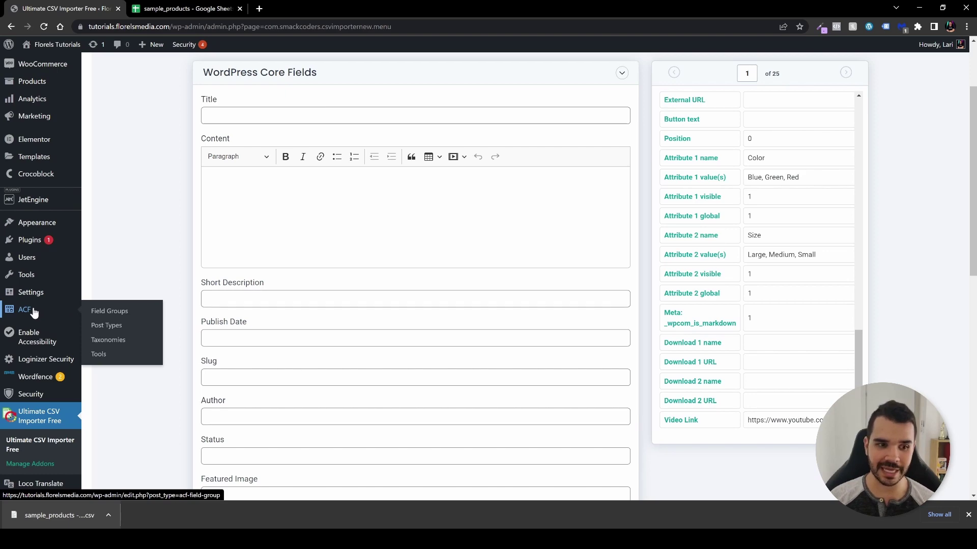
scroll(224, 326, down, 3)
scroll(224, 325, down, 5)
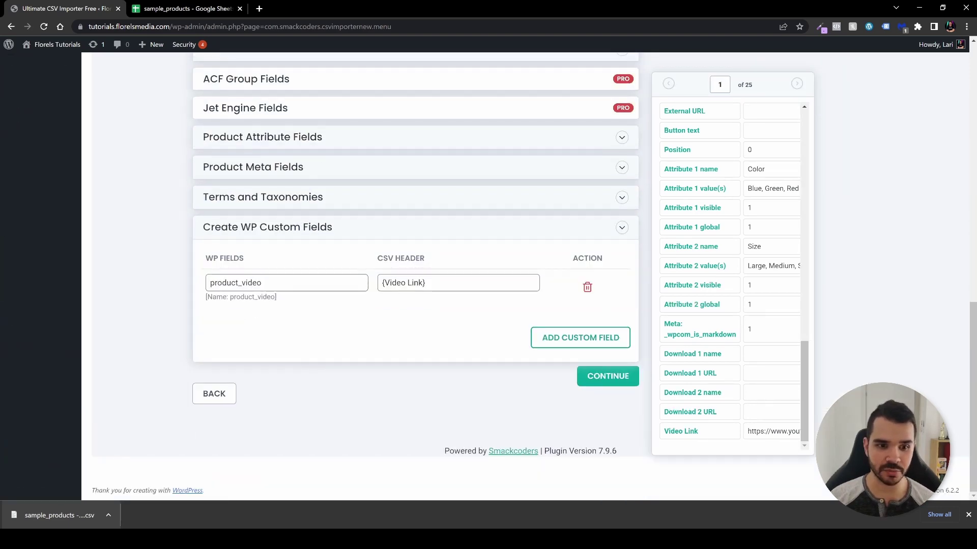
scroll(178, 270, up, 12)
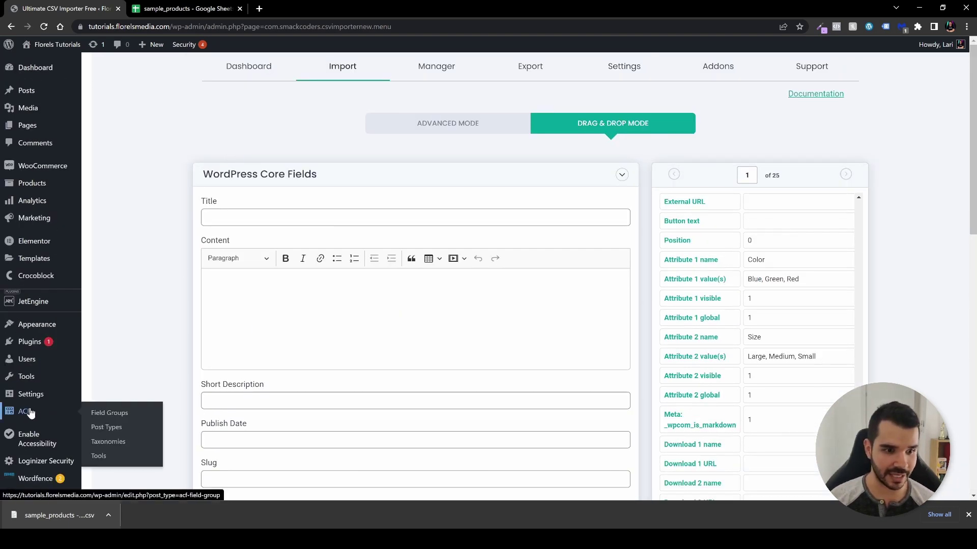
middle_click(31, 413)
click(184, 8)
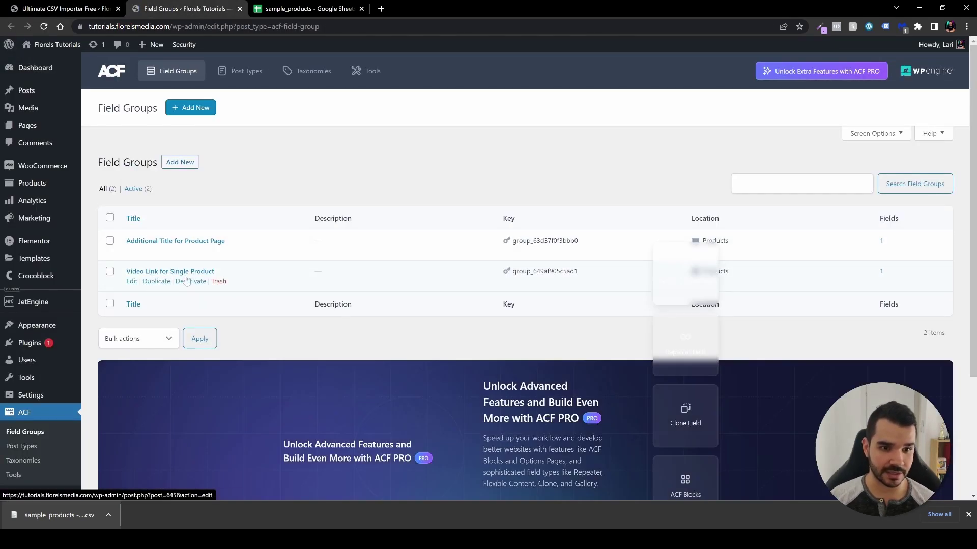
click(132, 284)
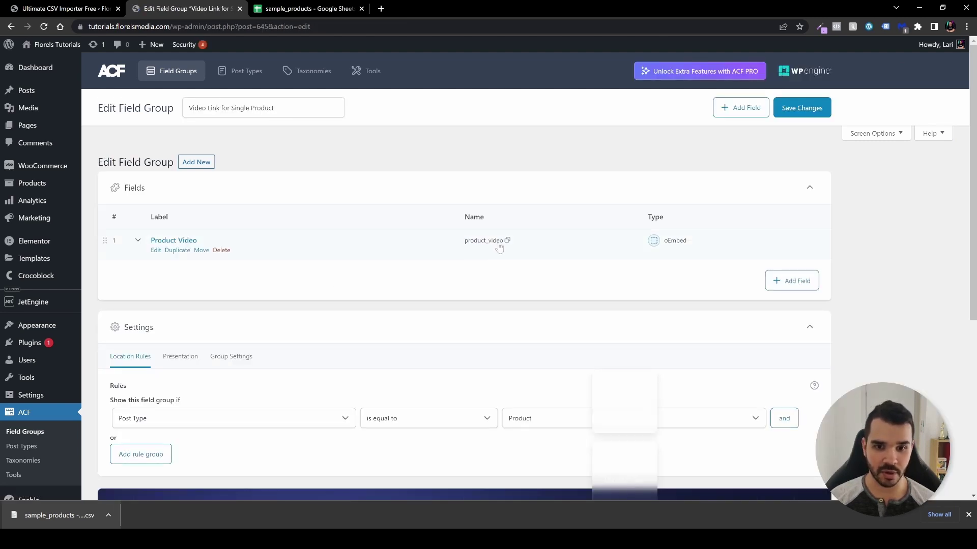
click(81, 9)
double_click(235, 283)
key(End)
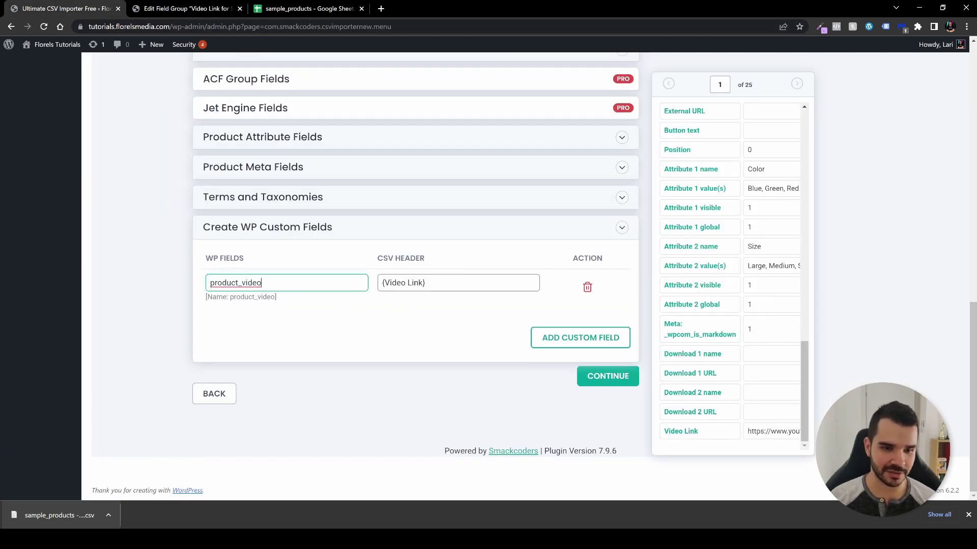
click(580, 338)
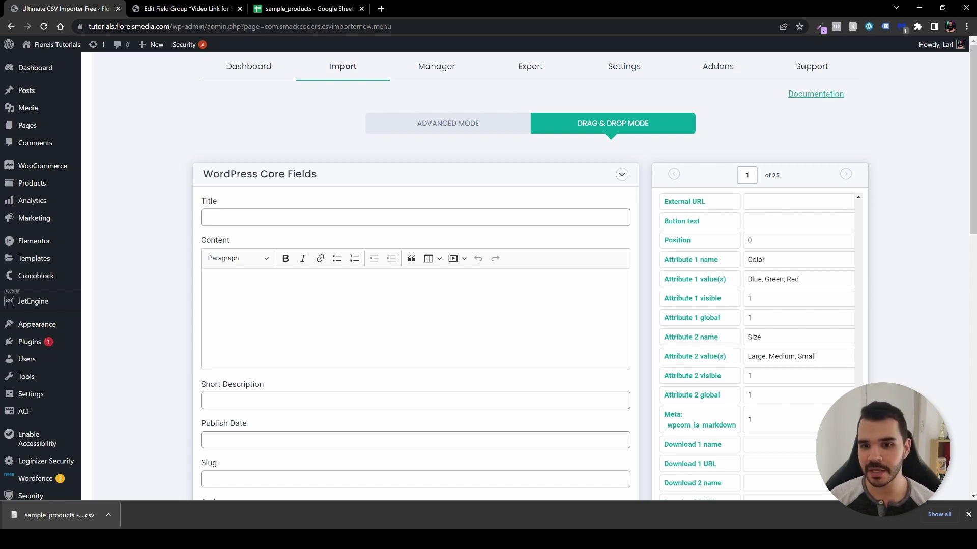
In the Product Meta Fields, find Product Type and map it to the Type CSV column
scroll(686, 227, up, 10)
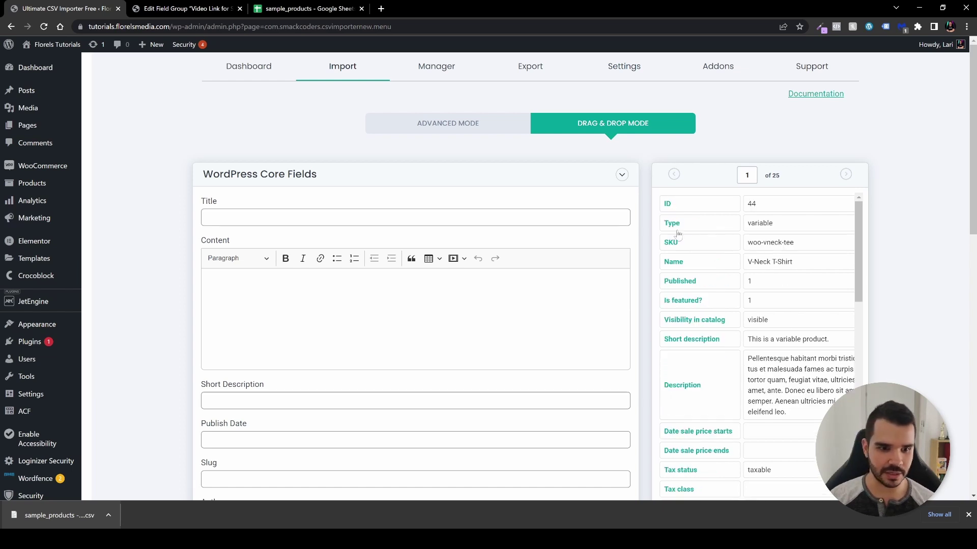
scroll(451, 333, down, 4)
scroll(345, 315, down, 6)
click(351, 288)
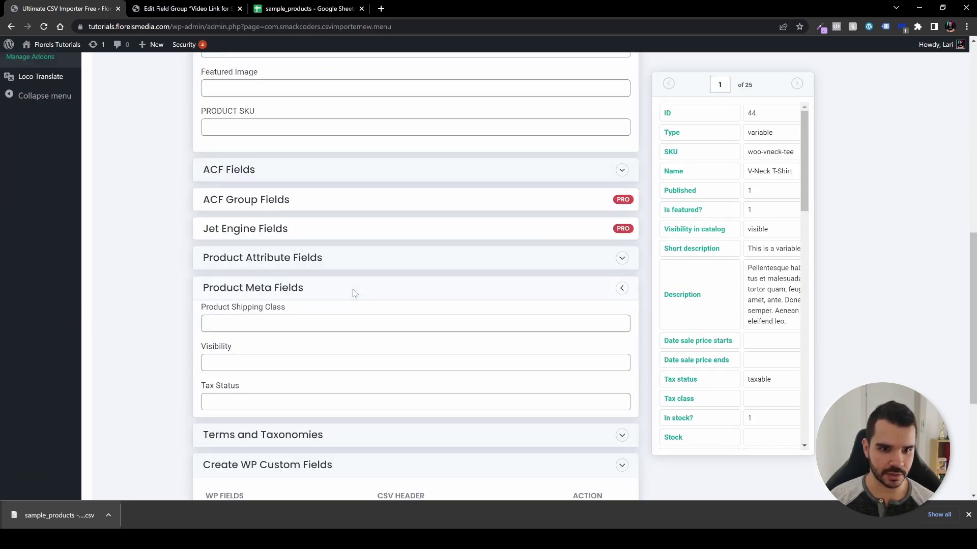
scroll(374, 320, down, 6)
scroll(370, 306, down, 7)
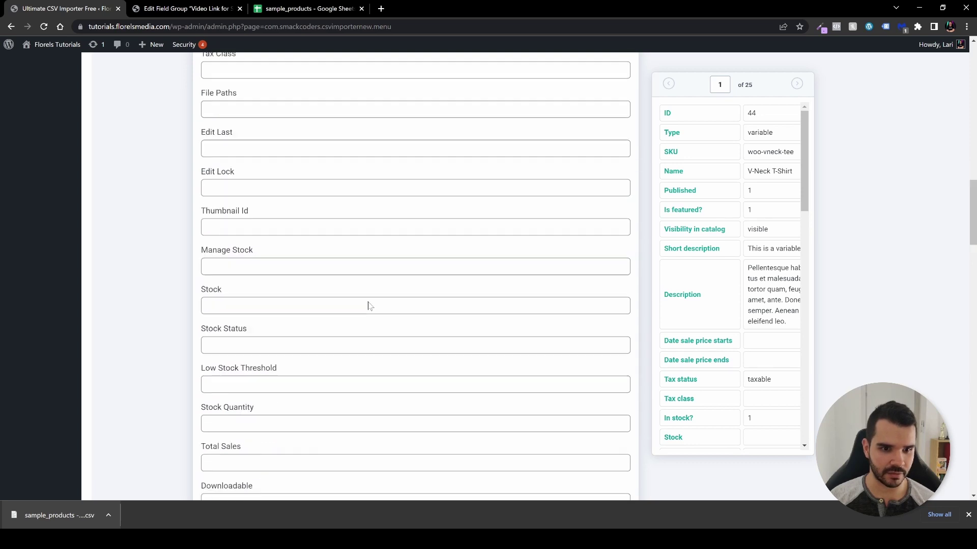
key(ctrl+f)
text(virtype)
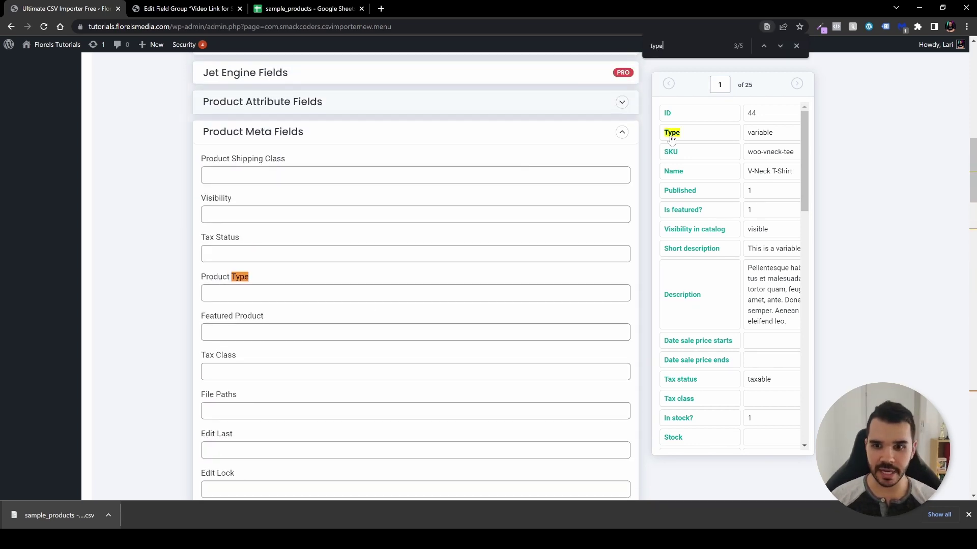
drag(672, 133, 239, 294)
key(Escape)
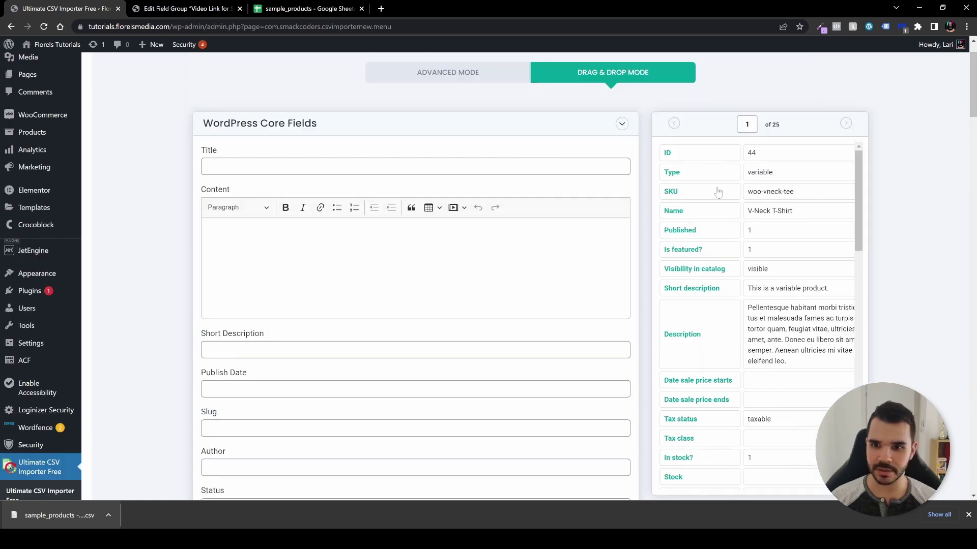
Find the product SKU field in the mapping and assign the SKU CSV column to it
scroll(512, 291, down, 3)
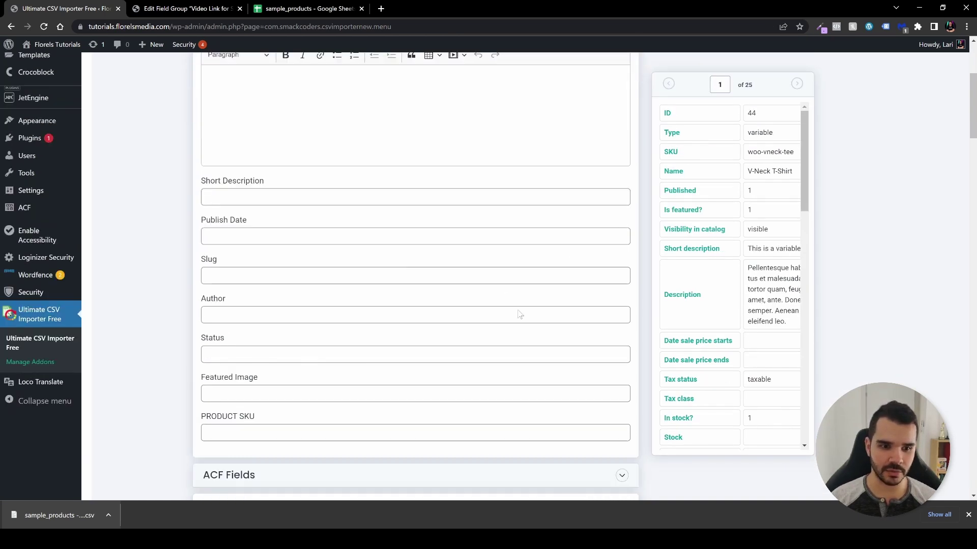
scroll(519, 317, down, 10)
key(ctrl+f)
text(SKU)
key(Return)
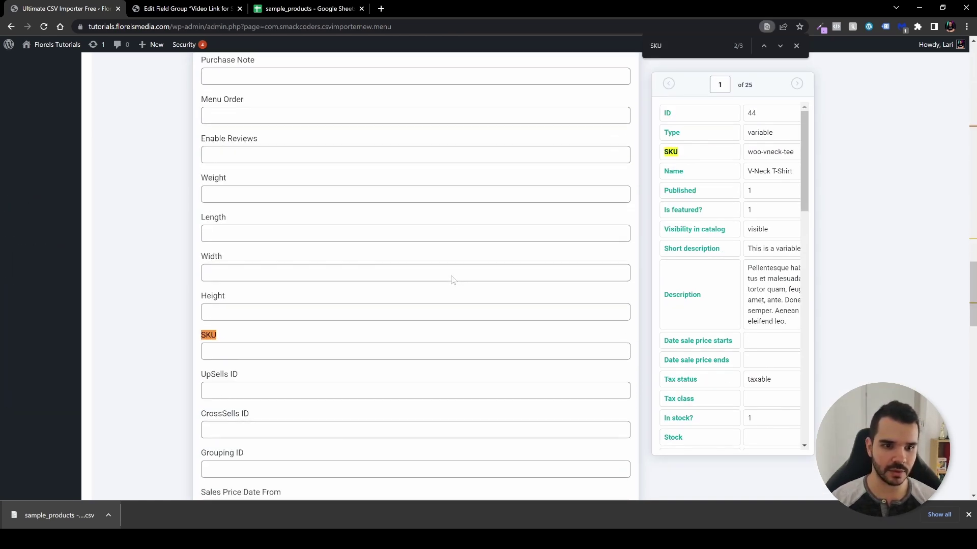
drag(678, 154, 265, 294)
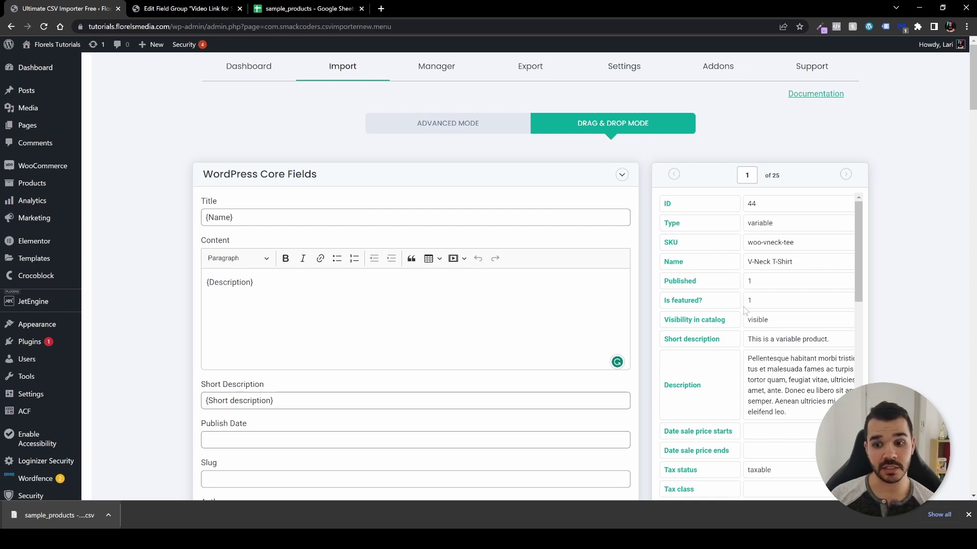
Review the first record's remaining CSV columns and continue from the field mapping to Media Handling
scroll(765, 302, down, 4)
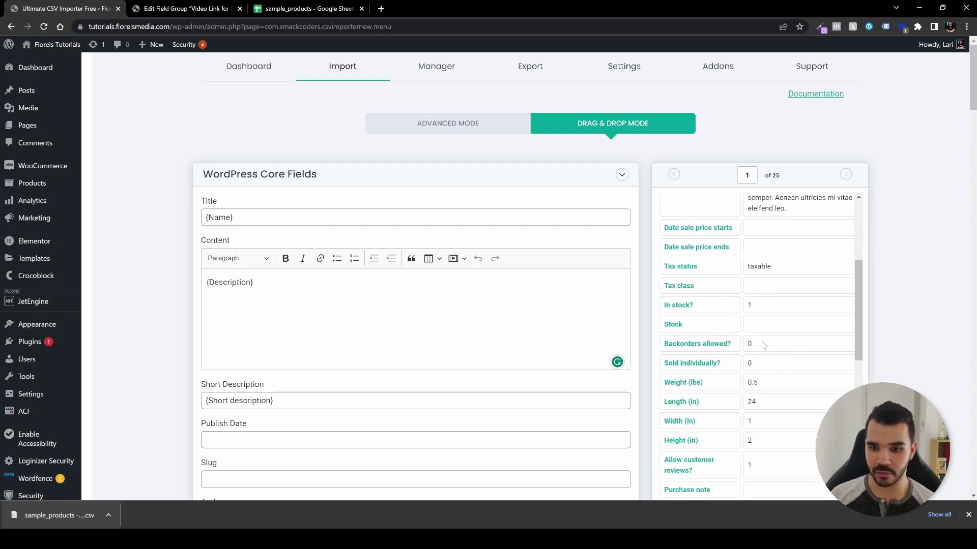
scroll(766, 404, down, 1)
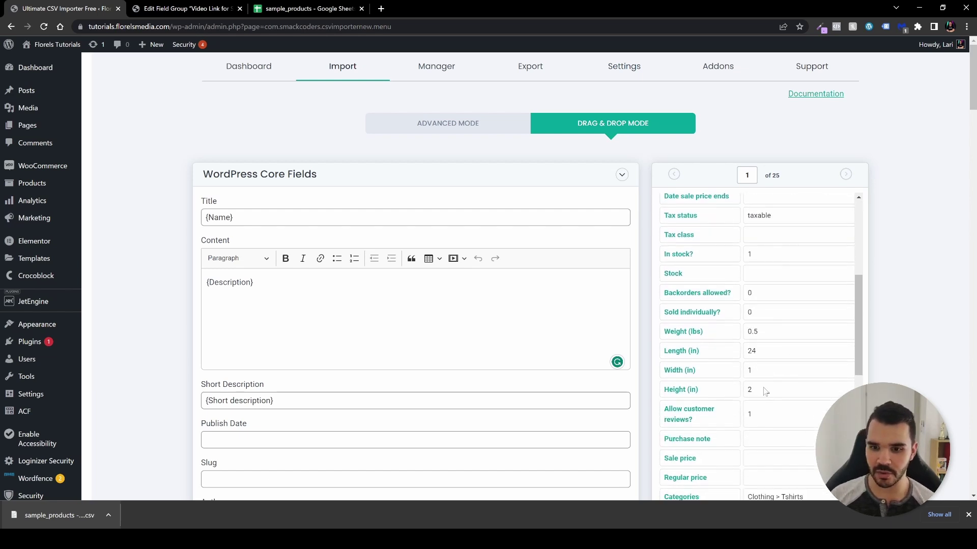
scroll(768, 396, up, 5)
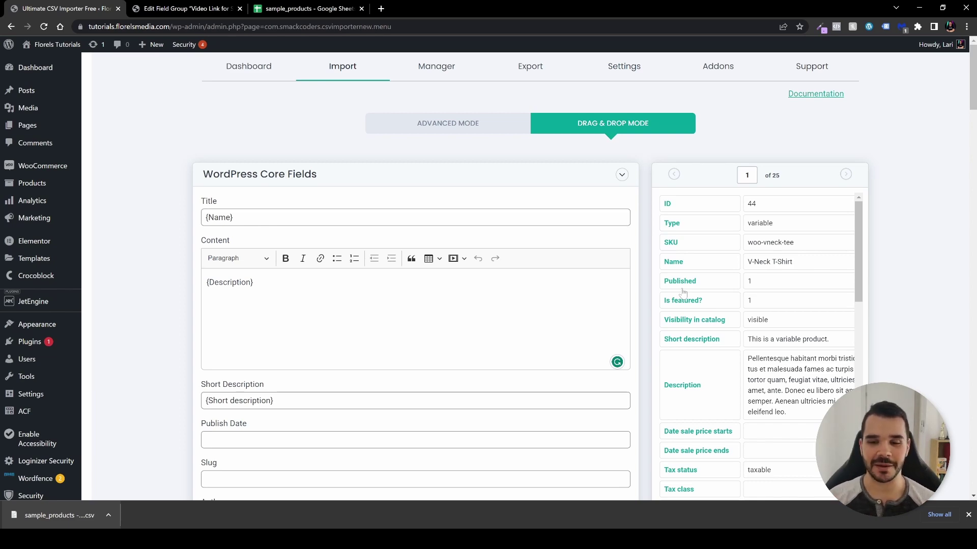
scroll(649, 293, down, 15)
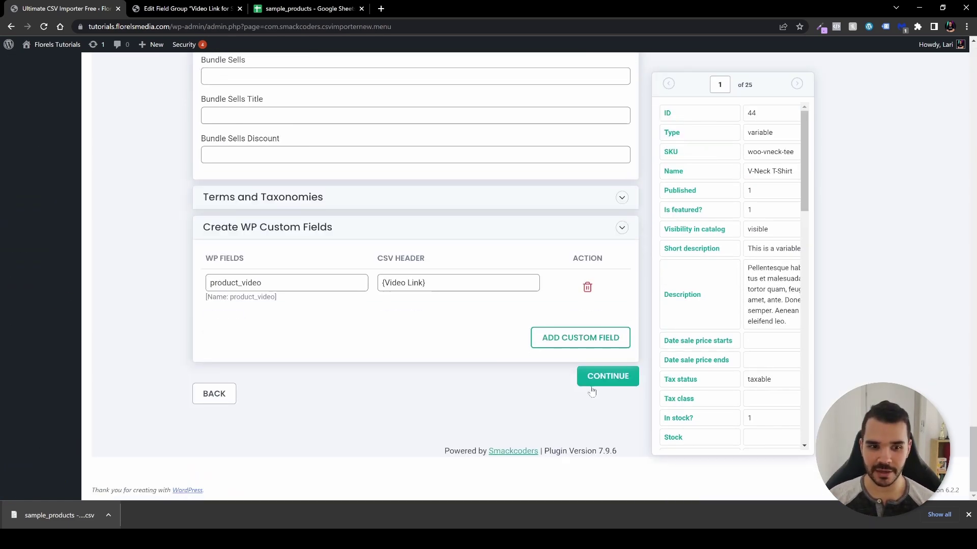
click(601, 377)
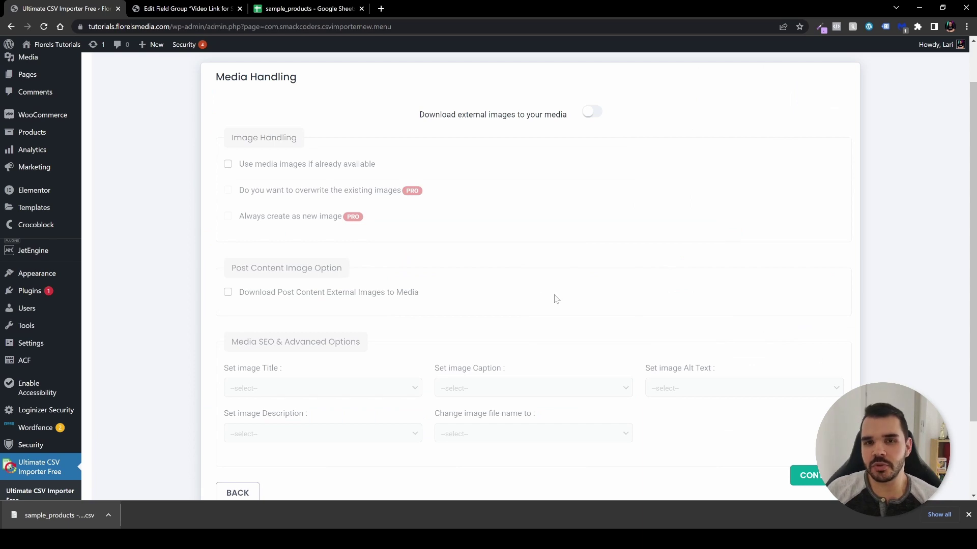
Leave the media handling and import configuration options at their defaults, run the import, and close its completion report
scroll(746, 421, down, 1)
click(806, 426)
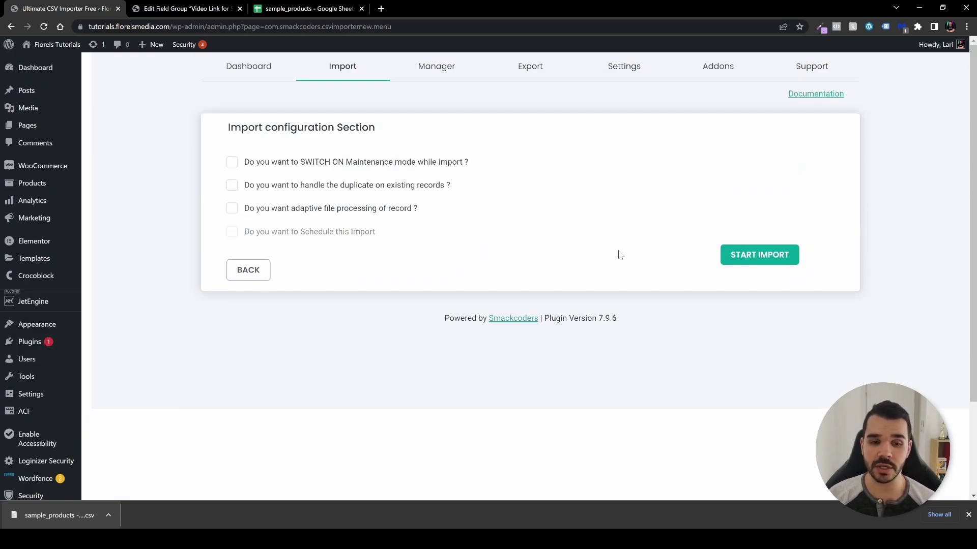
click(749, 260)
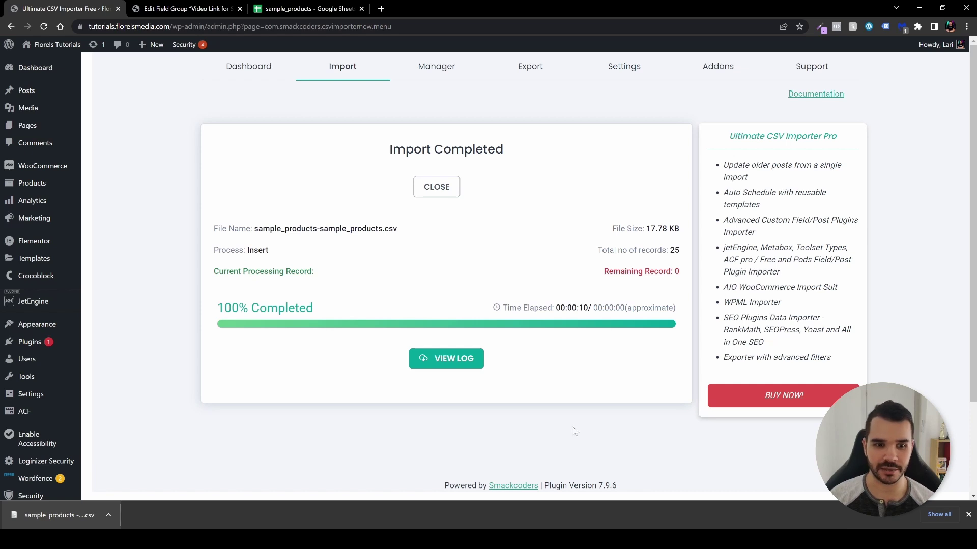
click(436, 187)
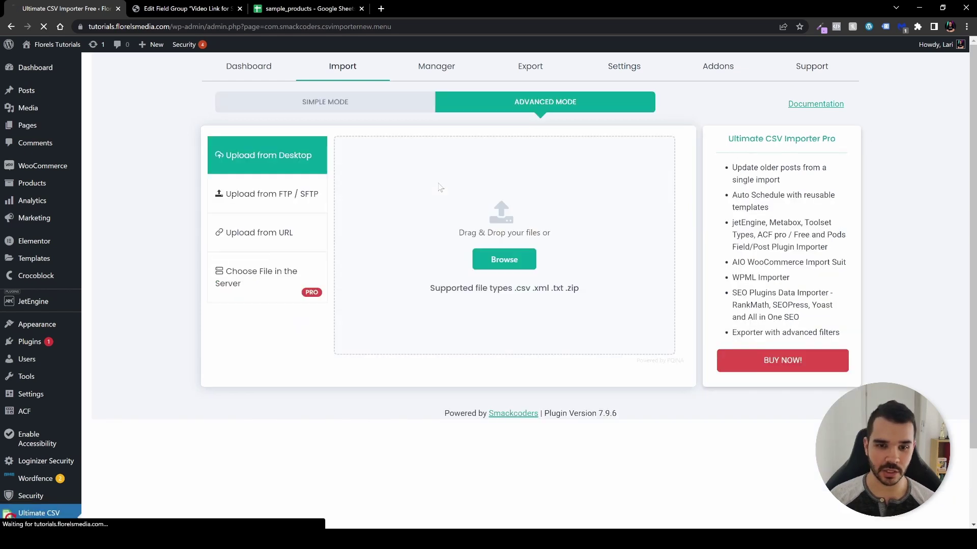
Look through the imported products and open V-Neck T-Shirt on the second page to check its title and product video
click(42, 184)
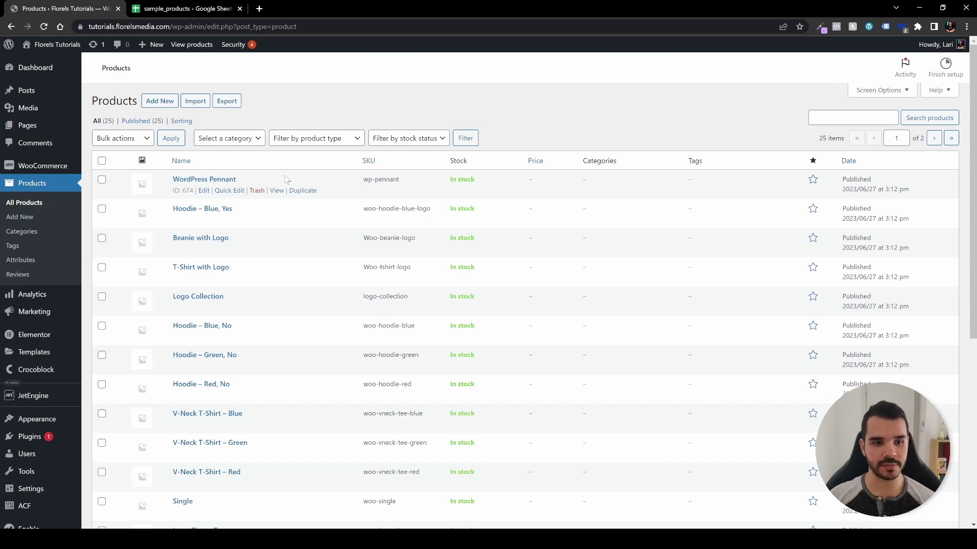
scroll(286, 179, down, 6)
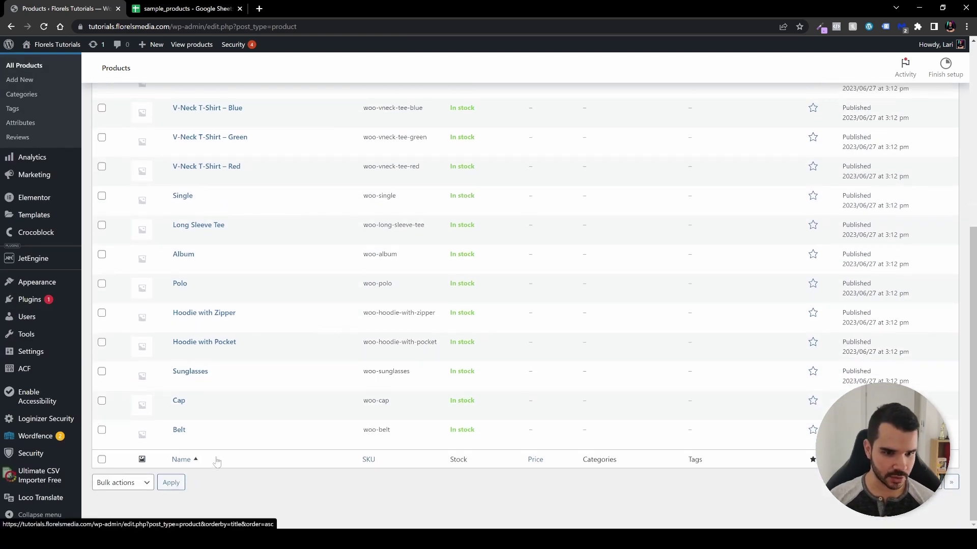
click(584, 398)
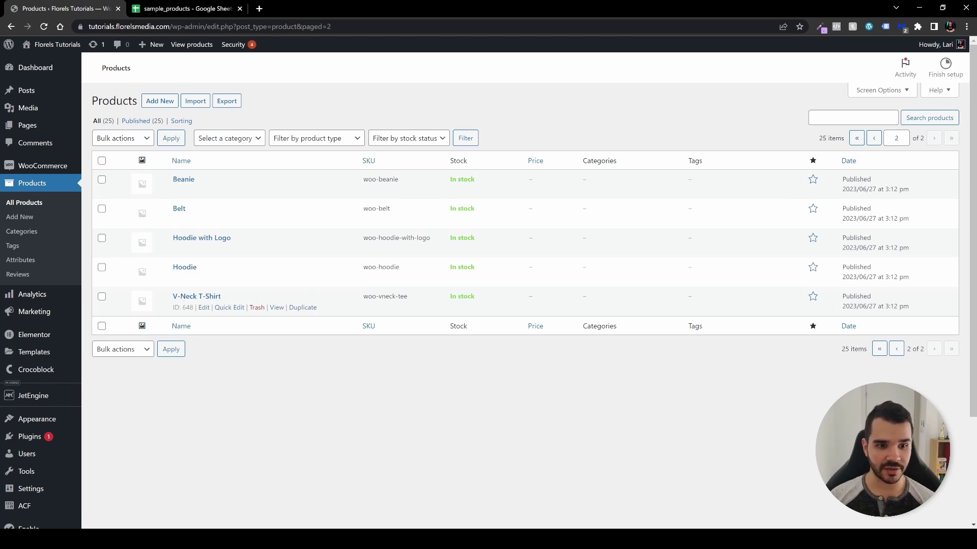
click(204, 309)
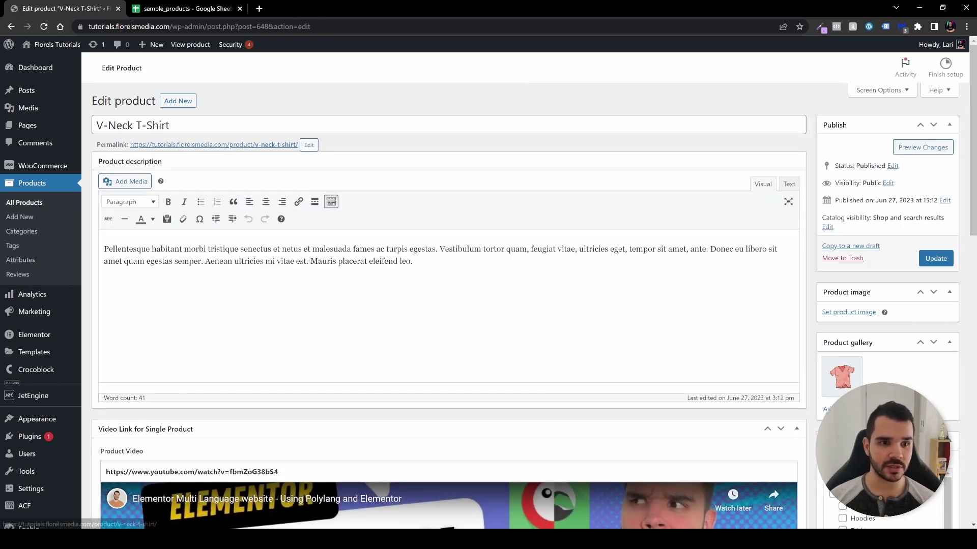
triple_click(133, 125)
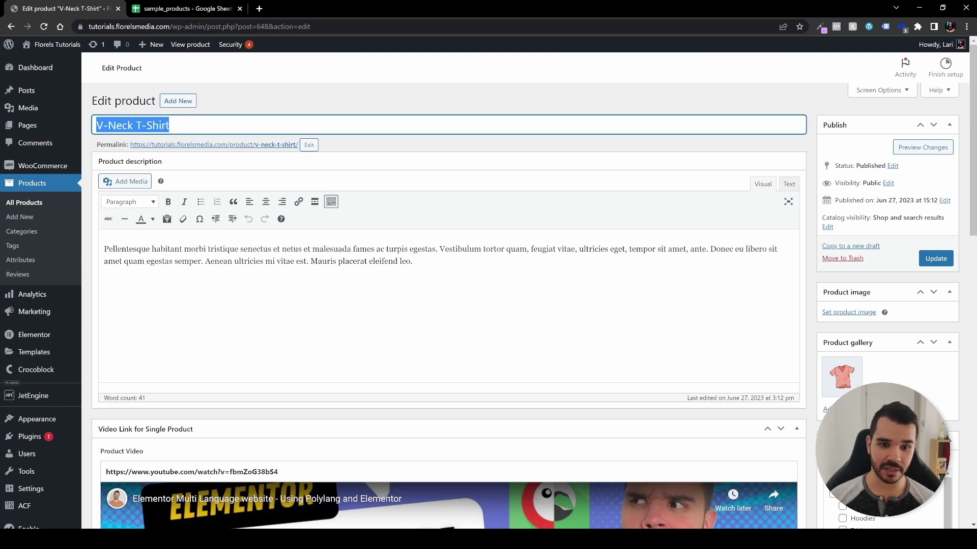
Check the V-Neck T-Shirt product's imported description, gallery image, product video, additional information and product data
drag(413, 261, 99, 252)
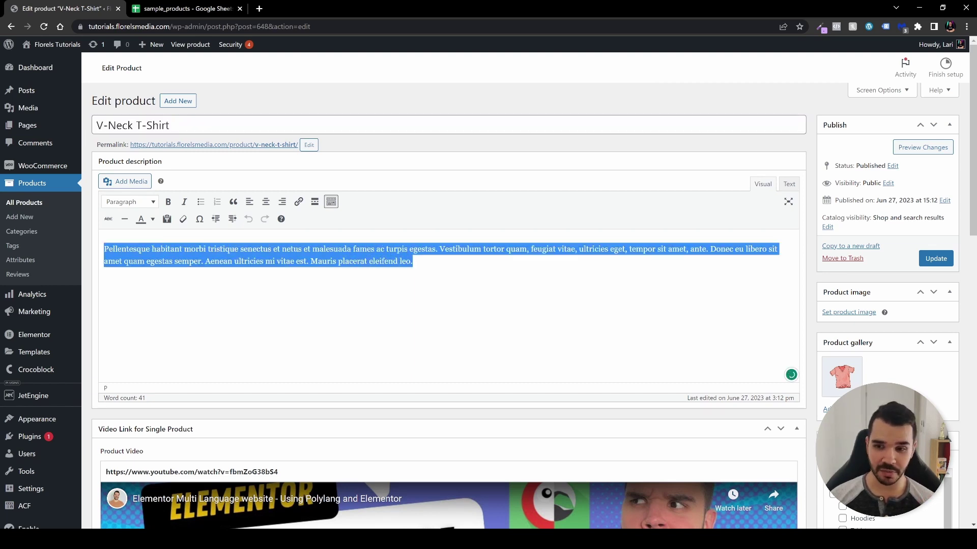
mouse_move(848, 382)
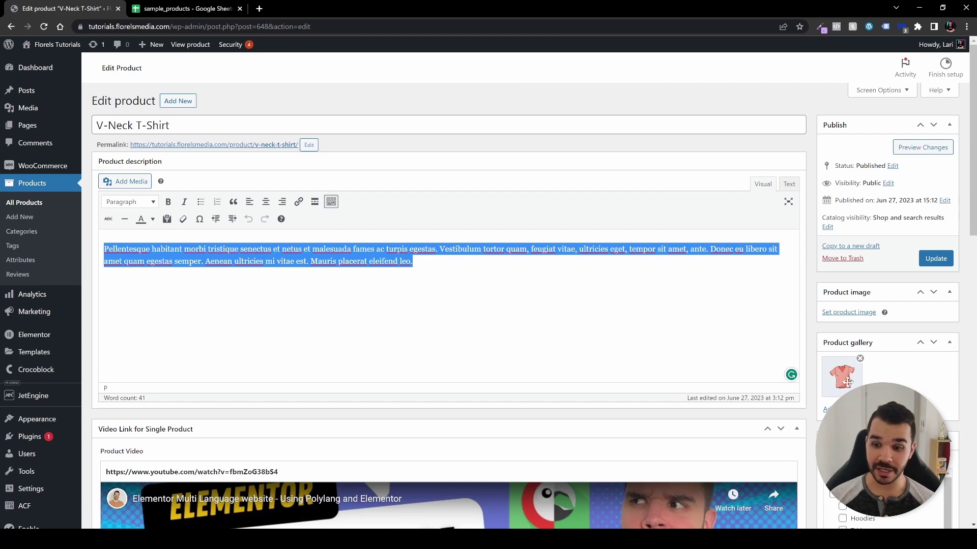
scroll(444, 361, down, 4)
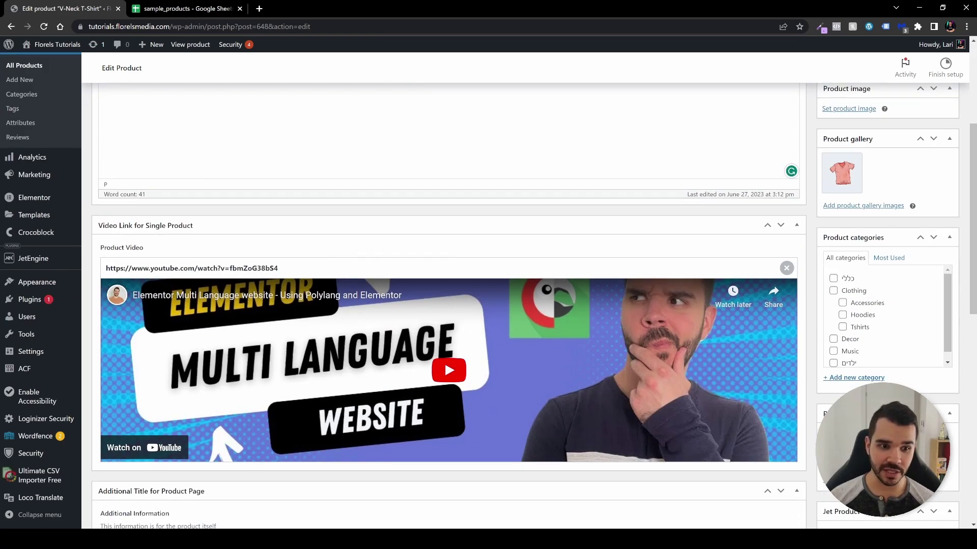
scroll(445, 361, down, 9)
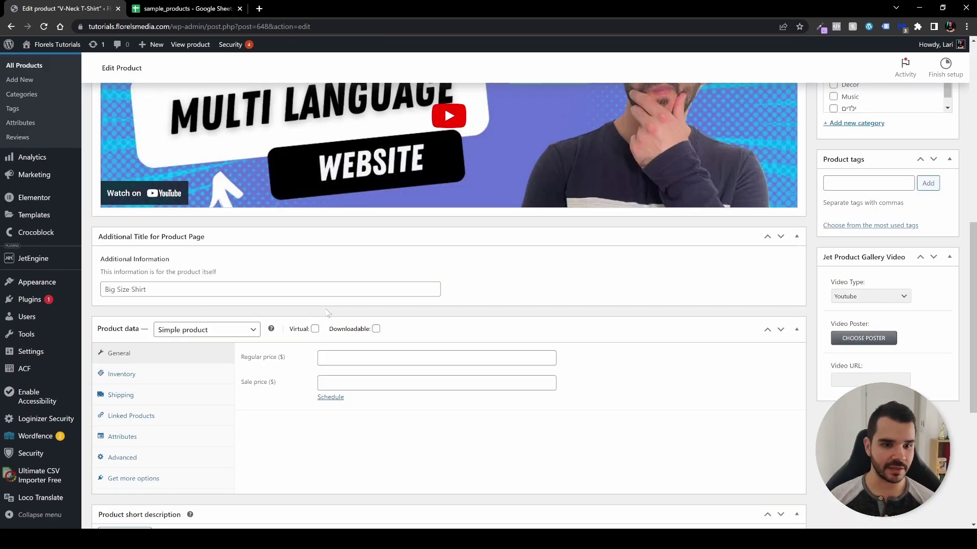
scroll(444, 305, up, 13)
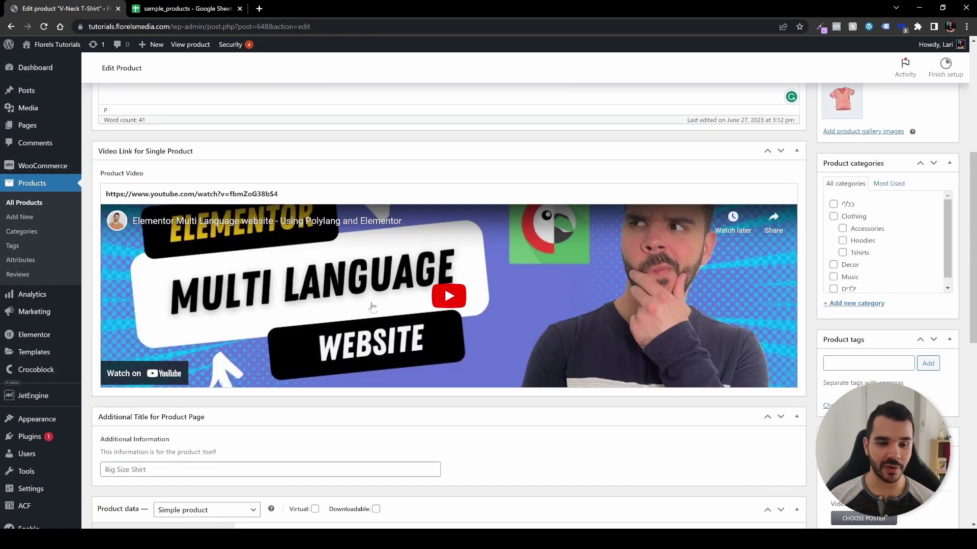
click(370, 305)
key(ctrl+a)
click(413, 261)
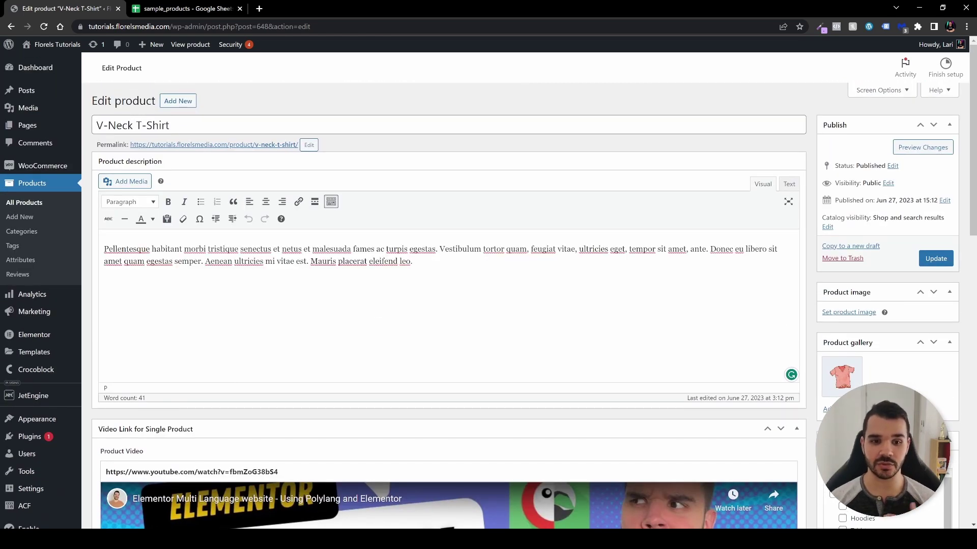